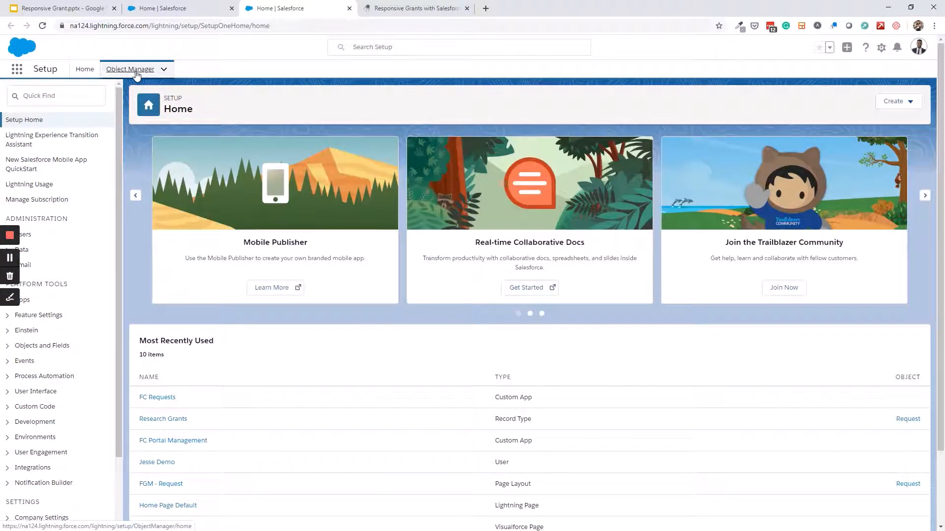
Find the Request object in Object Manager and start a new record type for it
{"action": "left_click", "coordinate": [132, 69]}
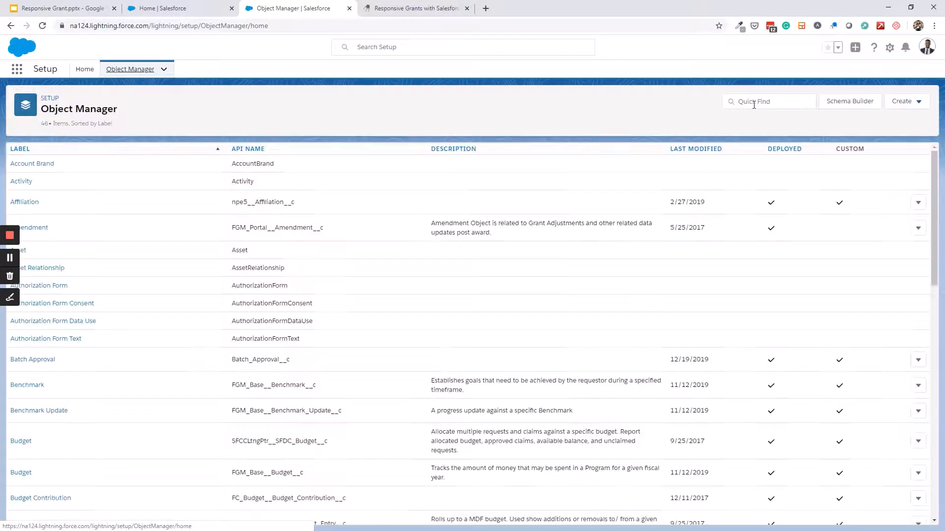
{"action": "left_click", "coordinate": [754, 104]}
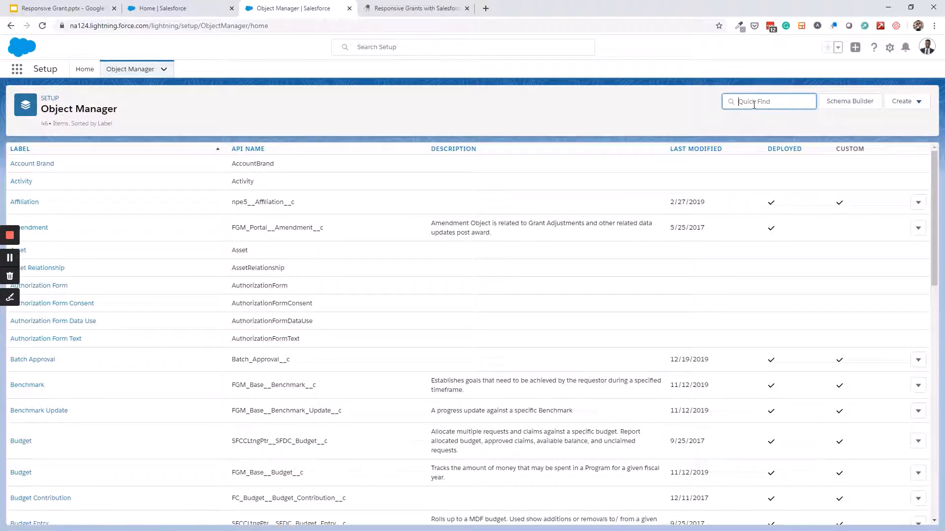
{"action": "type", "text": "request"}
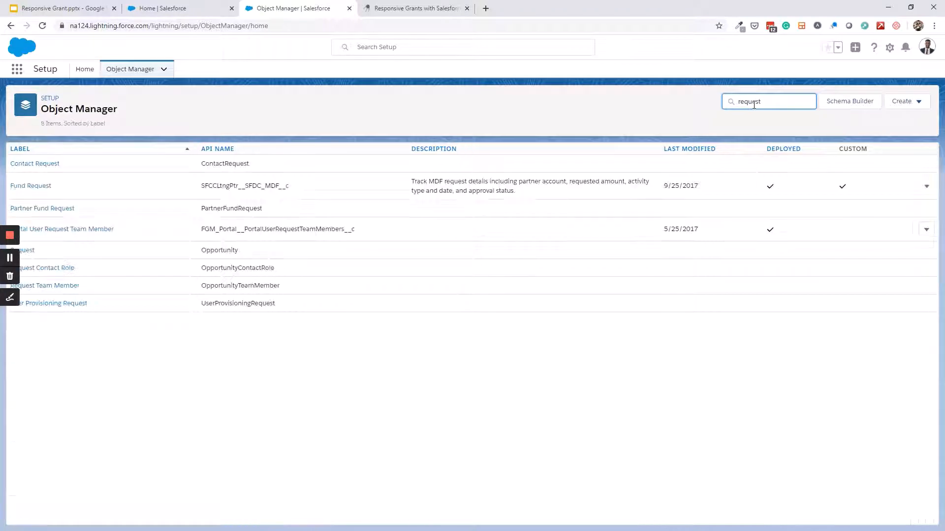
{"action": "left_click", "coordinate": [27, 251]}
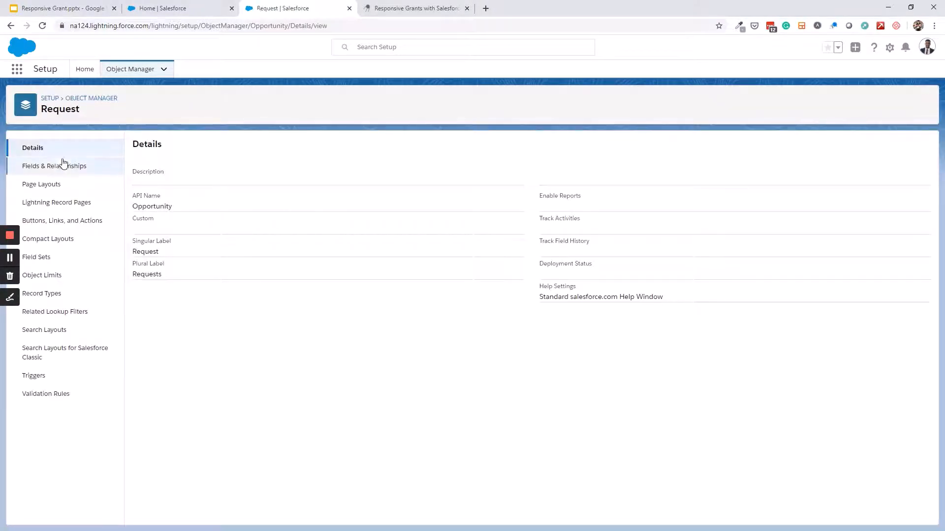
{"action": "left_click", "coordinate": [54, 295]}
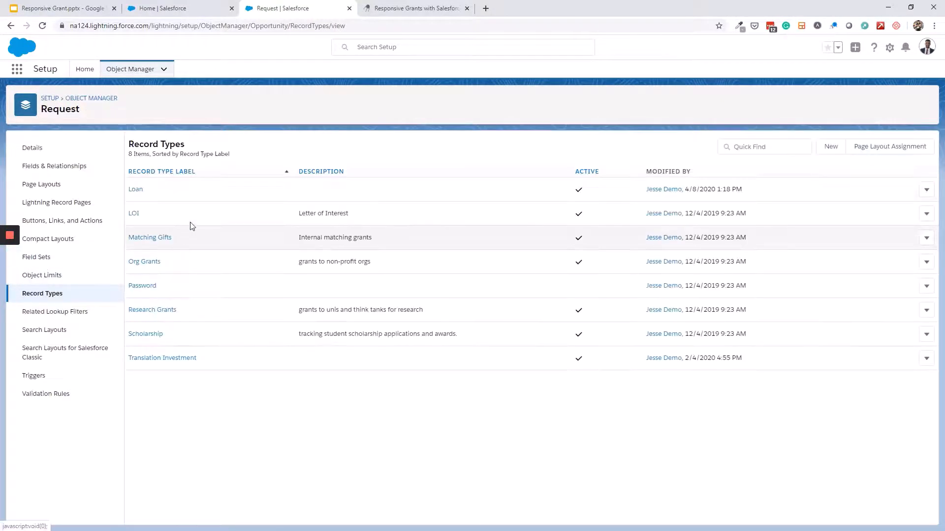
{"action": "left_click", "coordinate": [831, 147]}
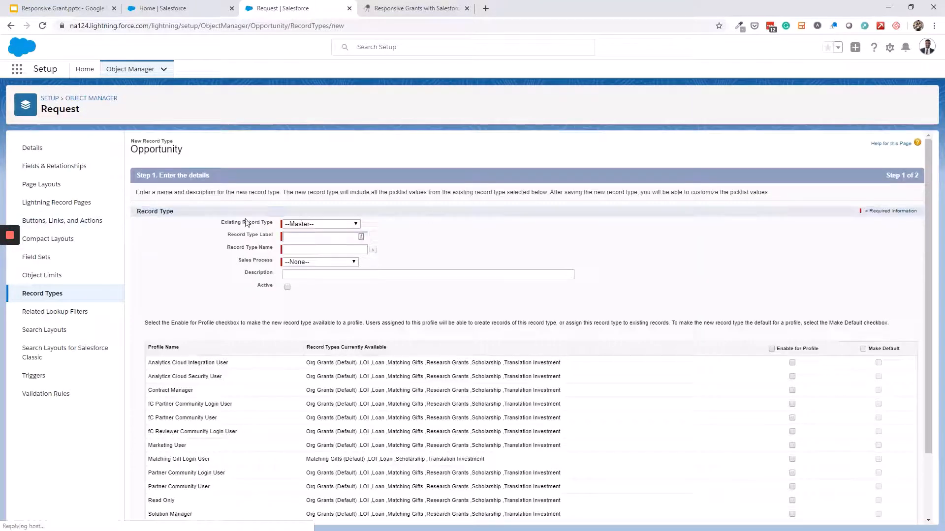
Fill in the record type as active 'Responsive Grant' with Request Process, a description, enabled for all profiles
{"action": "left_click", "coordinate": [307, 237]}
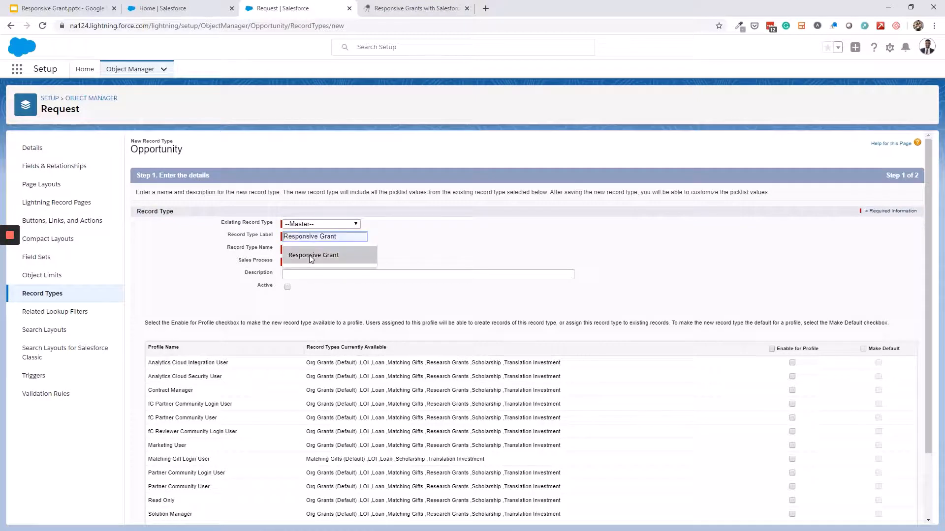
{"action": "left_click", "coordinate": [309, 255]}
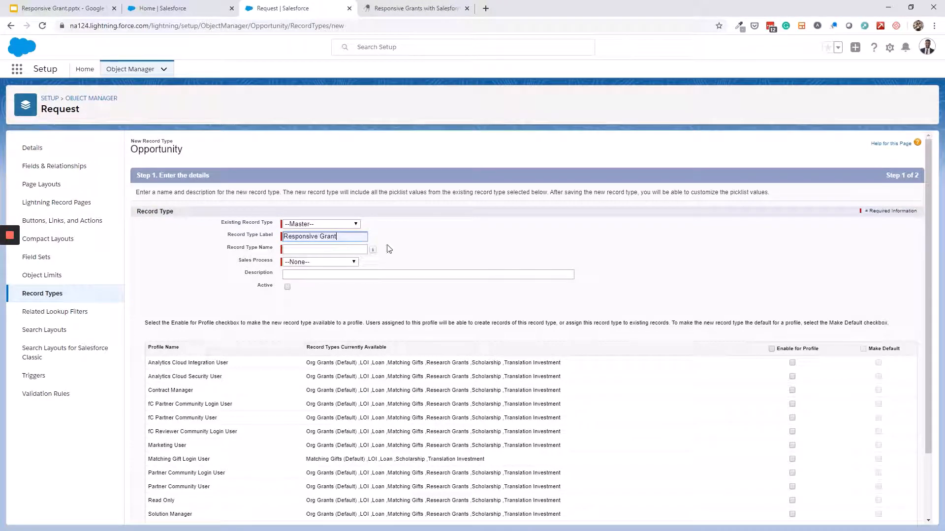
{"action": "left_click", "coordinate": [347, 262]}
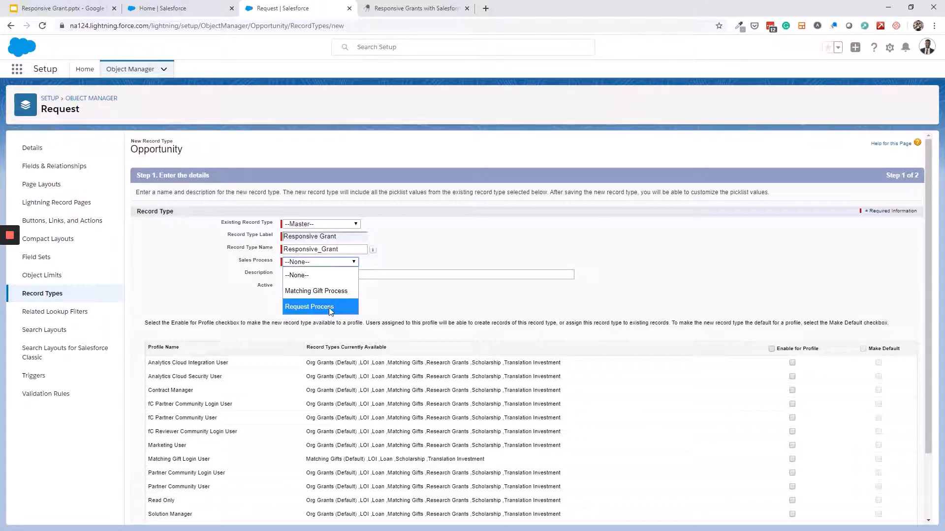
{"action": "left_click", "coordinate": [329, 307]}
{"action": "left_click", "coordinate": [336, 274]}
{"action": "left_click", "coordinate": [335, 293]}
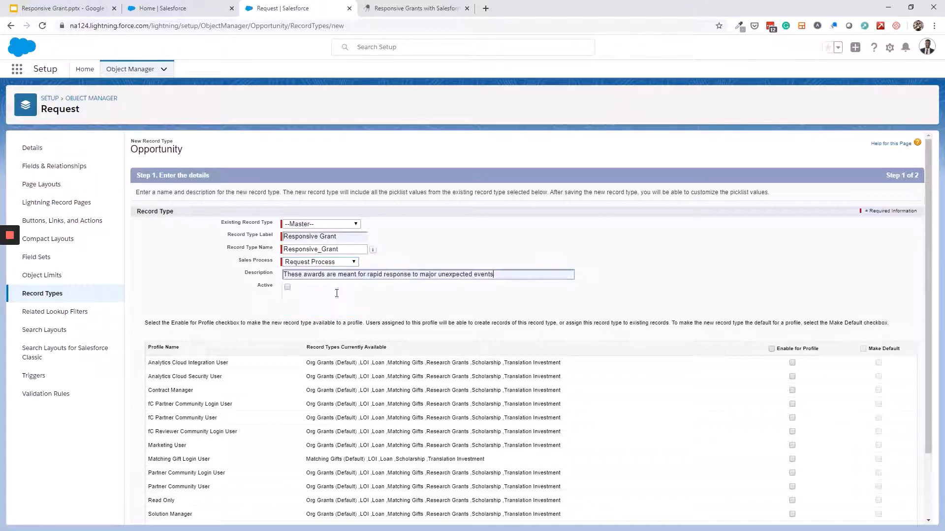
{"action": "left_click", "coordinate": [288, 287]}
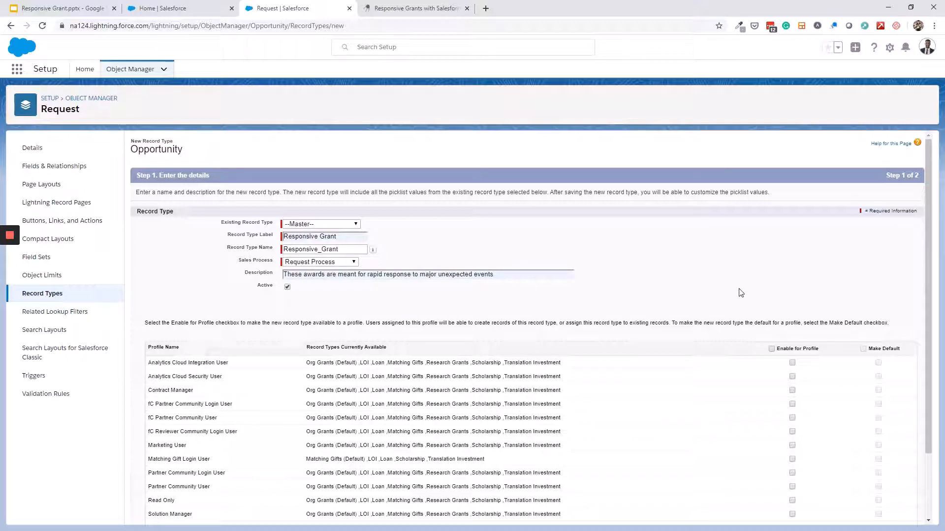
{"action": "scroll", "coordinate": [773, 276], "scroll_direction": "down", "scroll_amount": 2}
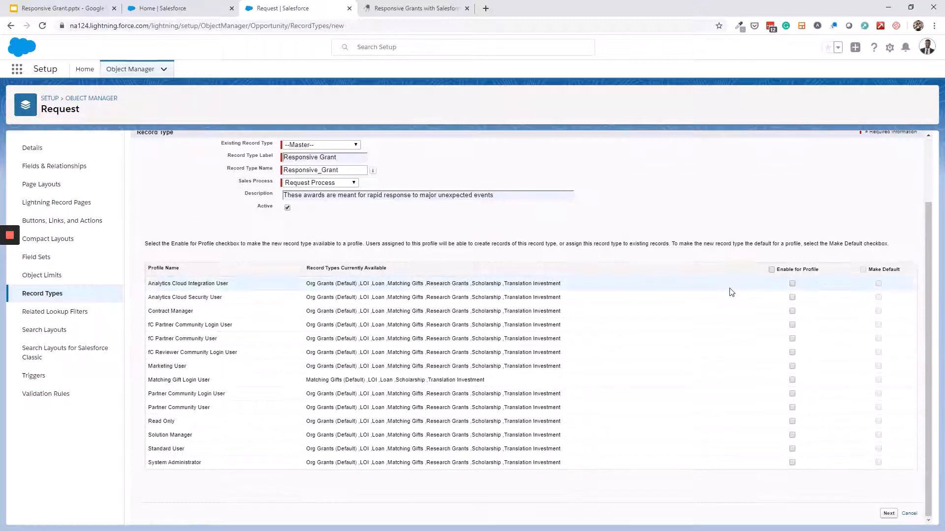
{"action": "left_click", "coordinate": [771, 270]}
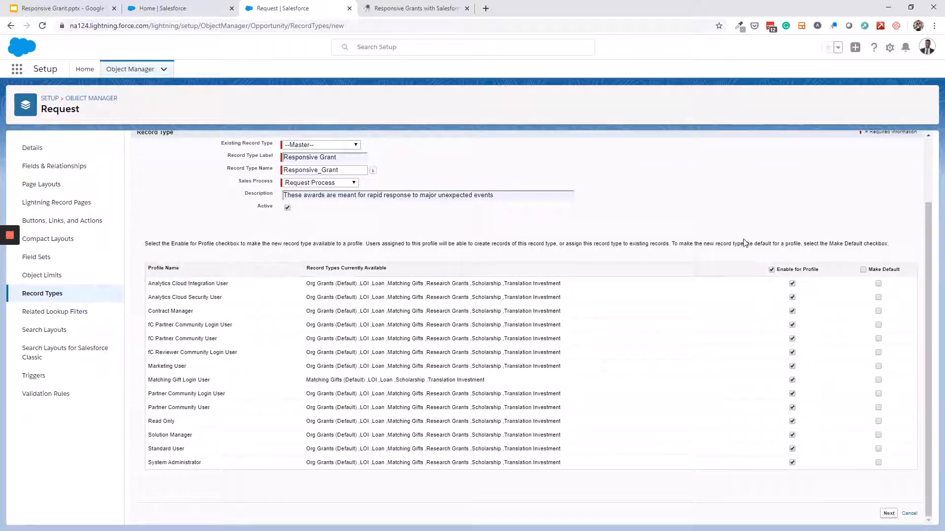
Apply the FGM - Request layout to all profiles, save, and view the Request page layouts
{"action": "left_click", "coordinate": [888, 513]}
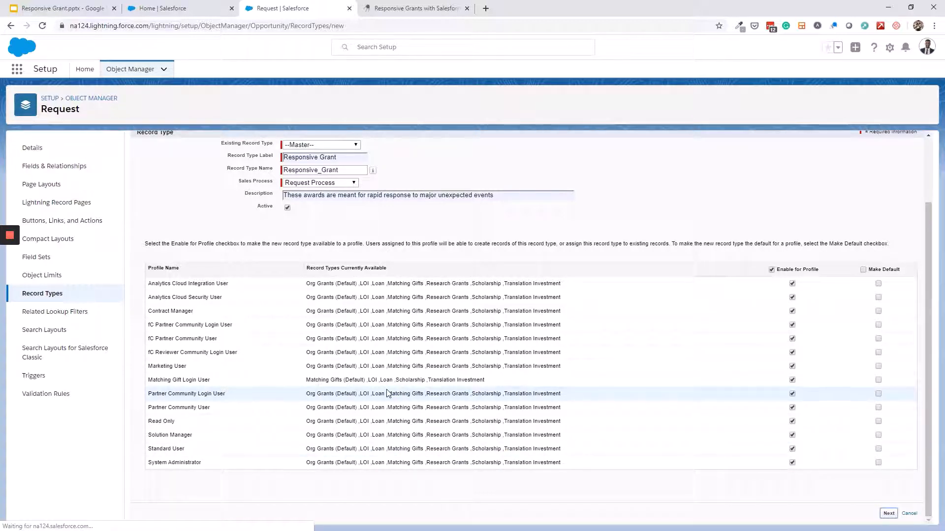
{"action": "left_click", "coordinate": [311, 280]}
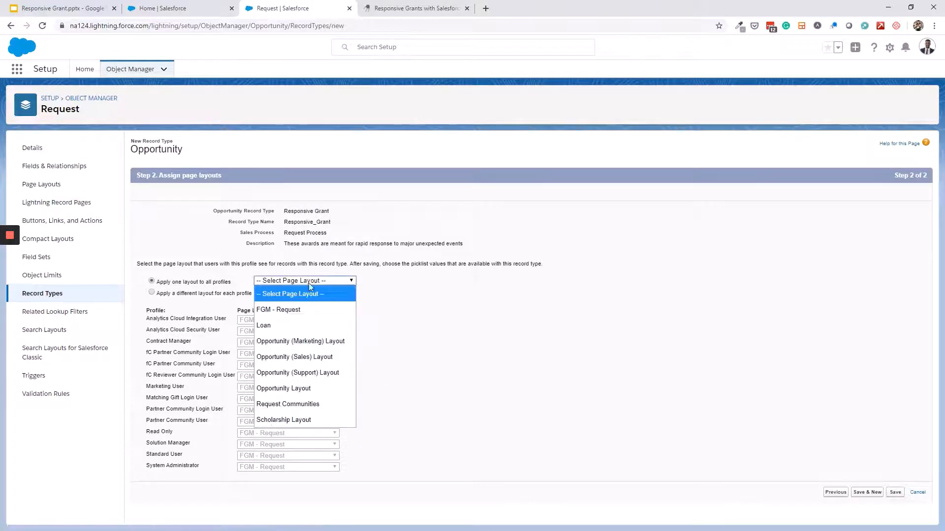
{"action": "left_click", "coordinate": [297, 310]}
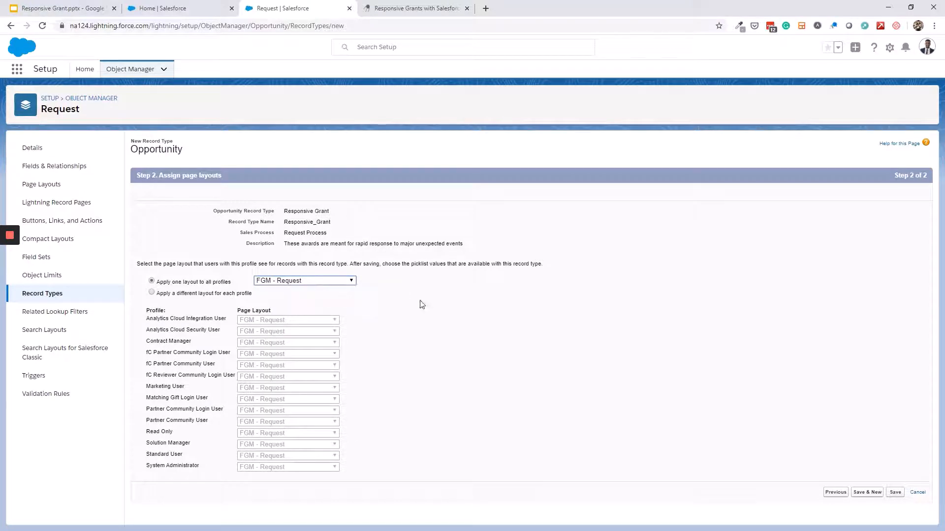
{"action": "left_click", "coordinate": [895, 493]}
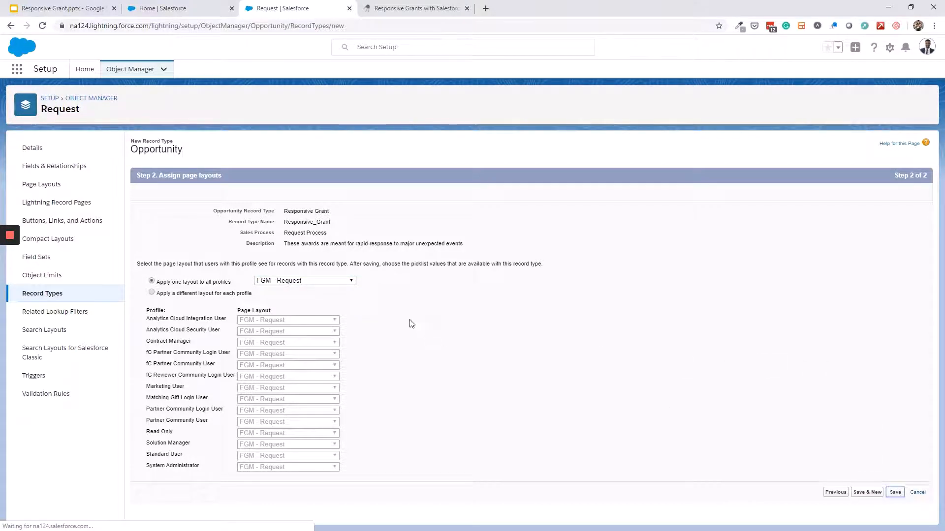
{"action": "left_click", "coordinate": [11, 262]}
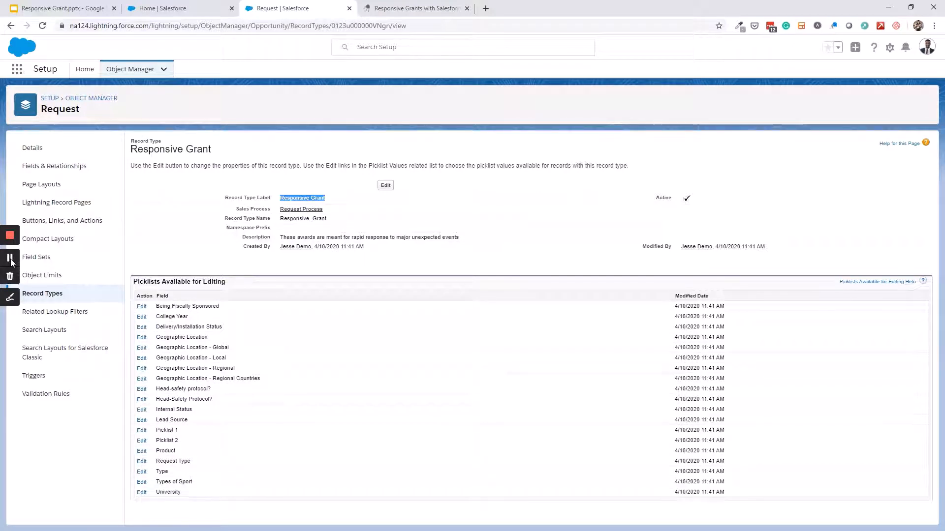
{"action": "left_click", "coordinate": [75, 185]}
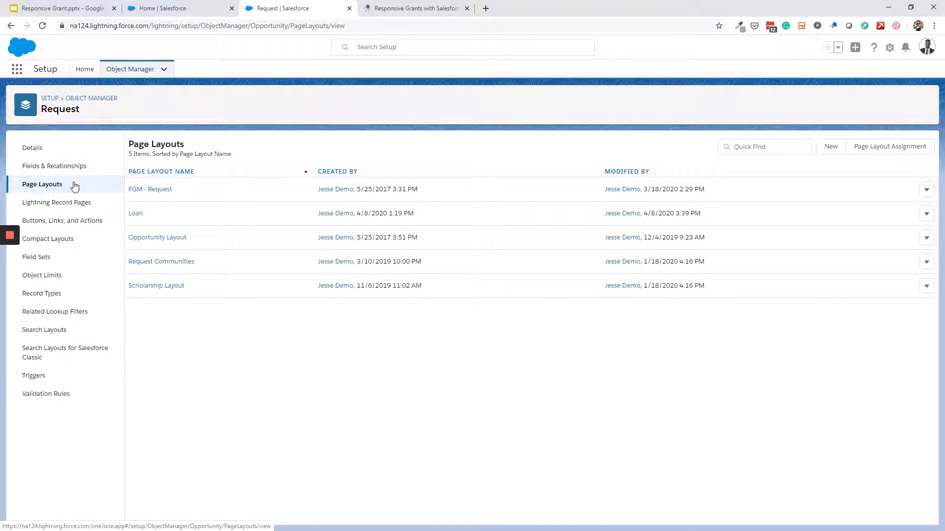
Save a copy of the FGM - Request layout under the name 'Responsive Grant Layout'
{"action": "left_click", "coordinate": [152, 190]}
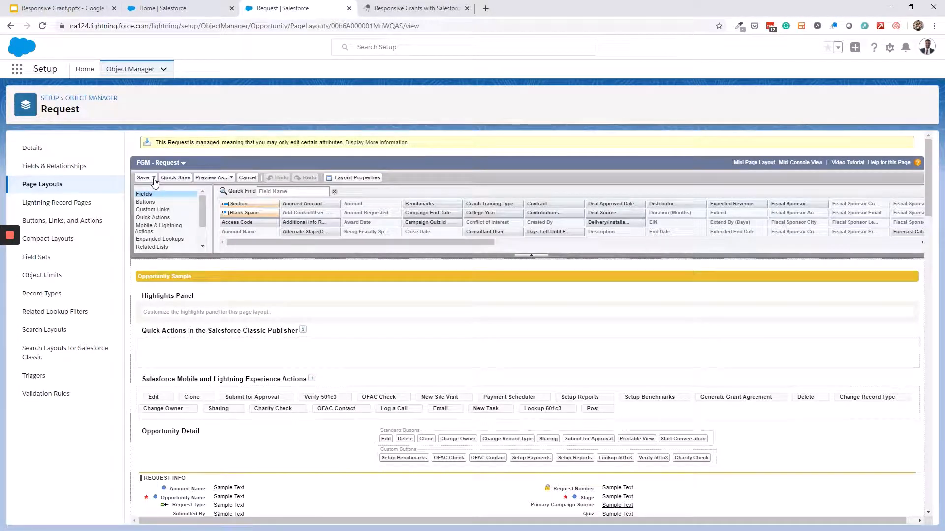
{"action": "left_click", "coordinate": [153, 179]}
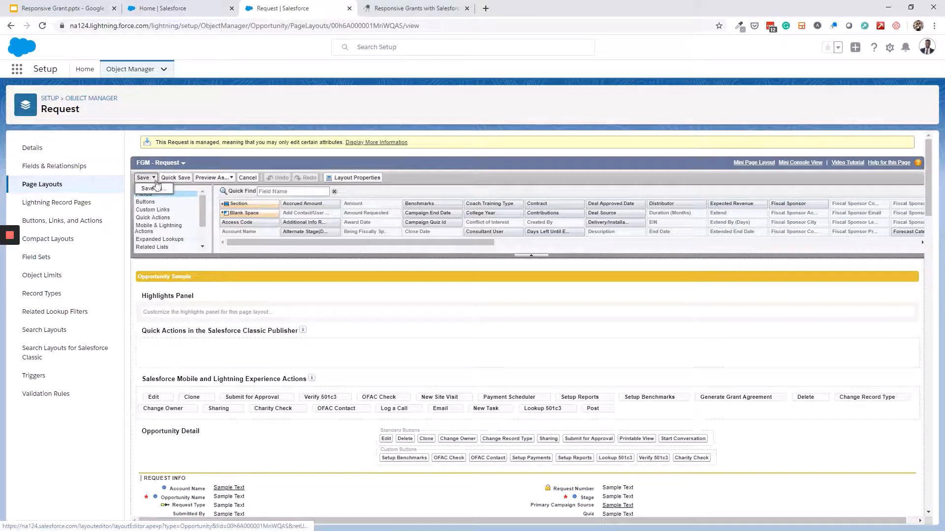
{"action": "left_click", "coordinate": [158, 191]}
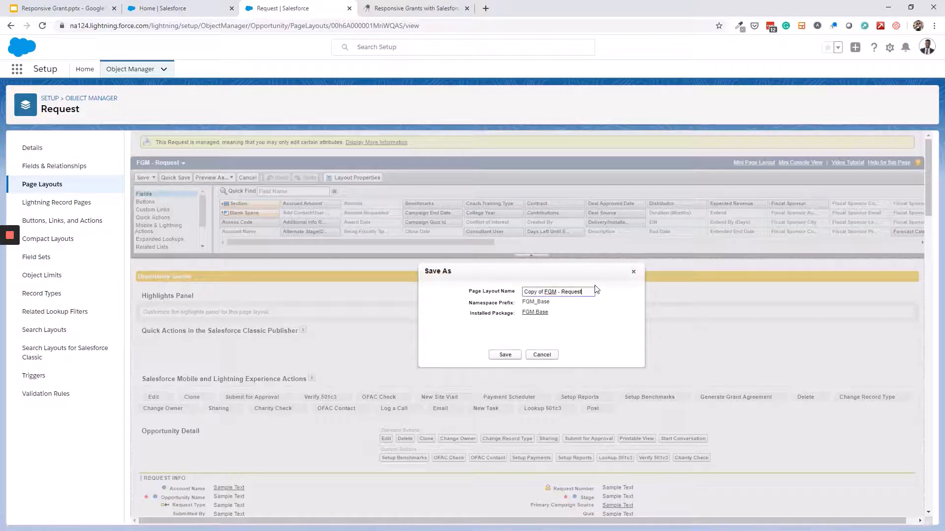
{"action": "left_click_drag", "start_coordinate": [592, 292], "coordinate": [481, 291]}
{"action": "type", "text": "Responsive Grant"}
{"action": "type", "text": "Layout"}
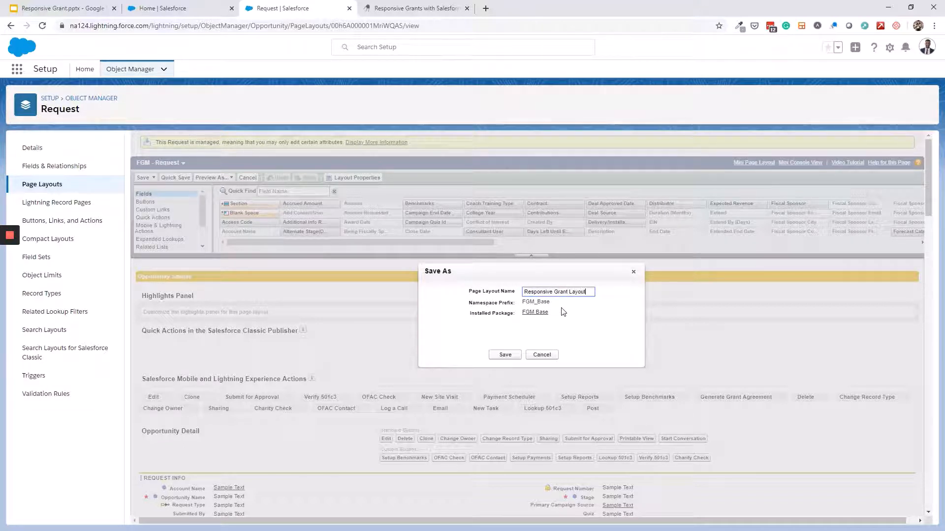
{"action": "left_click", "coordinate": [506, 355]}
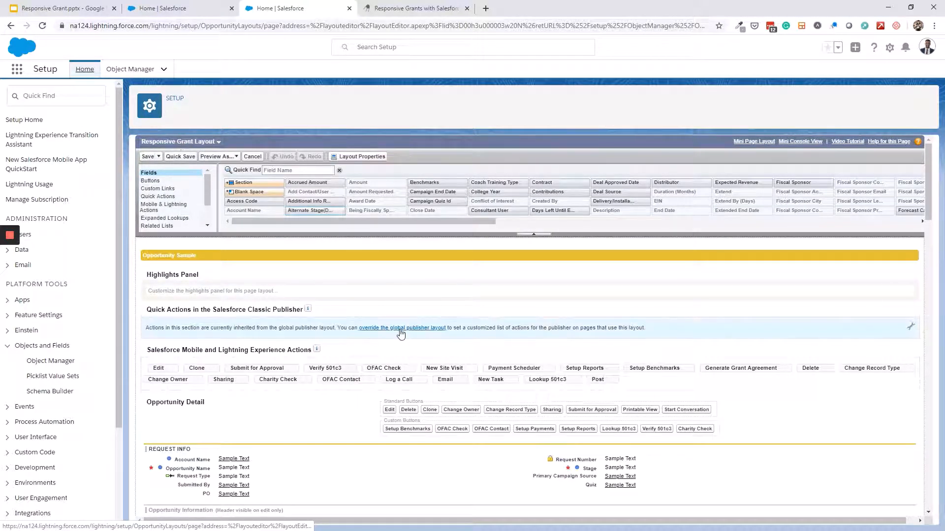
Save the Responsive Grant Layout from the layout editor
{"action": "scroll", "coordinate": [401, 334], "scroll_direction": "down", "scroll_amount": 4}
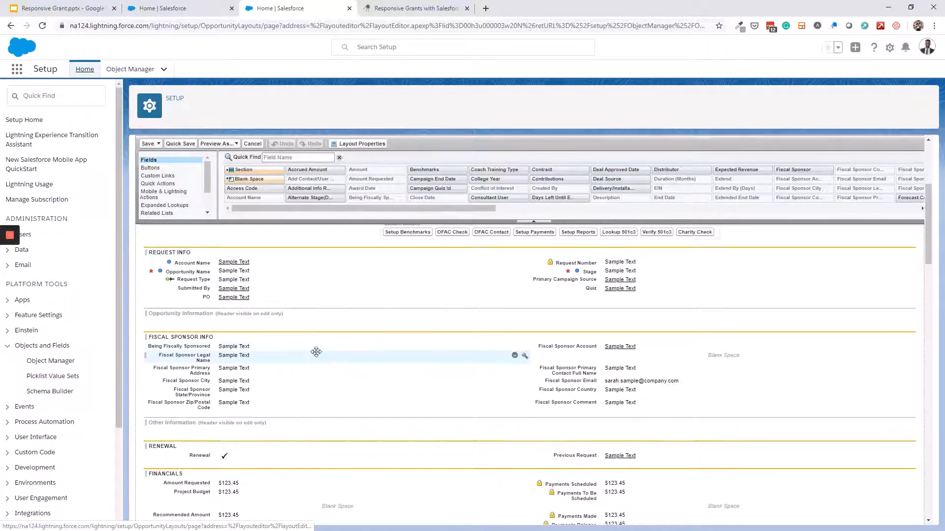
{"action": "left_click", "coordinate": [147, 144]}
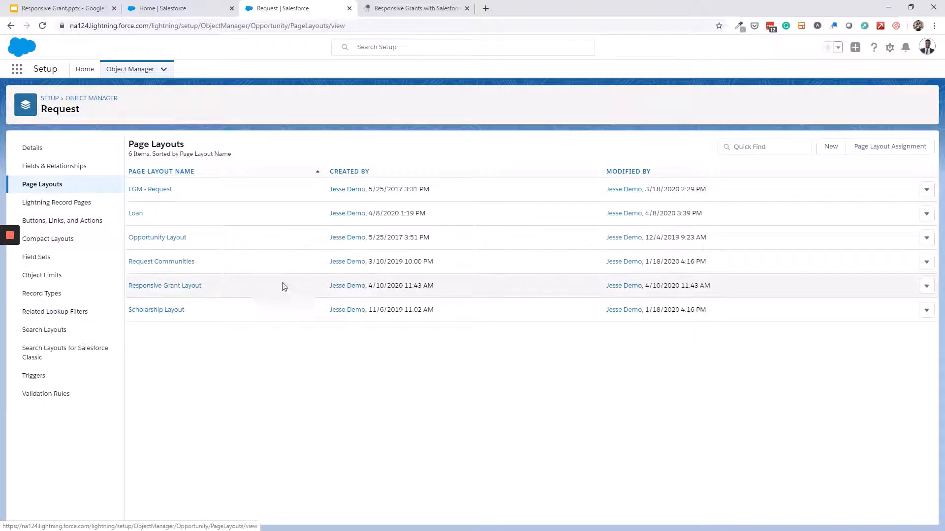
Assign Responsive Grant Layout to every profile under the Responsive Grant record type and save
{"action": "left_click", "coordinate": [880, 149]}
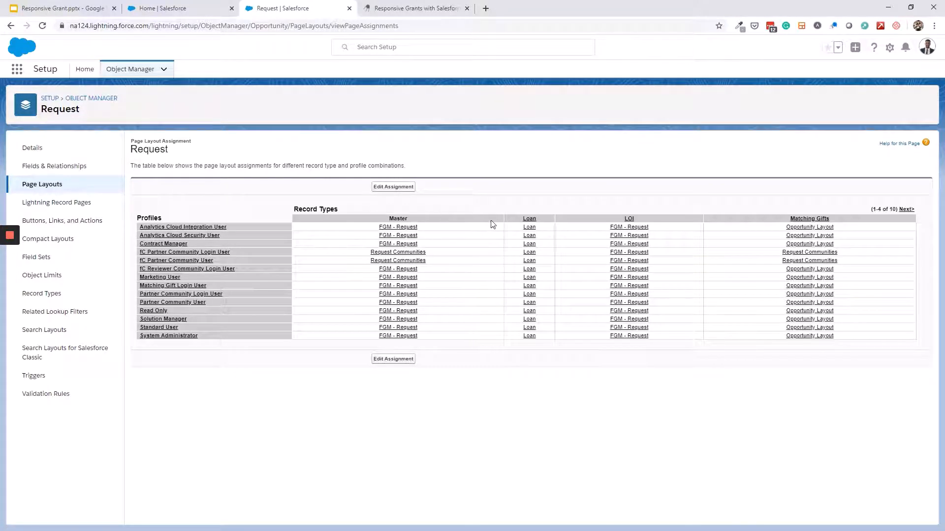
{"action": "left_click", "coordinate": [904, 213]}
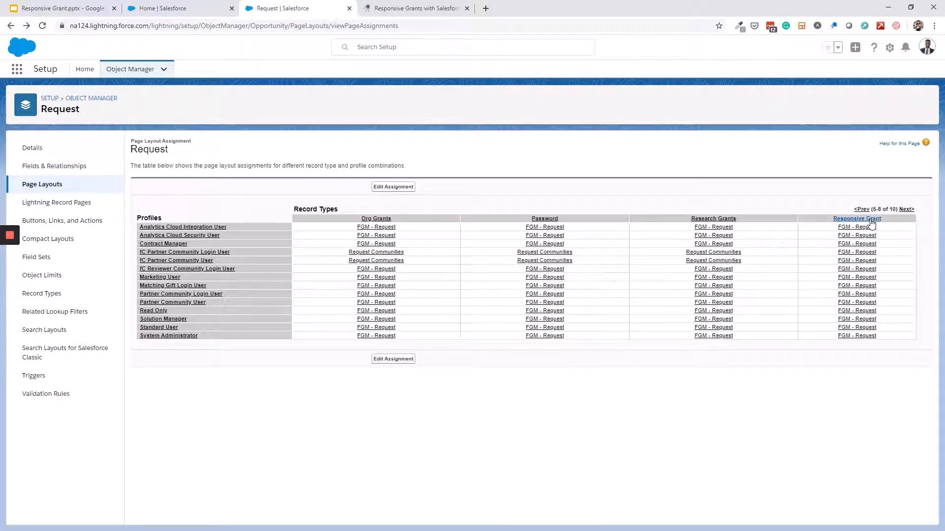
{"action": "left_click", "coordinate": [378, 187]}
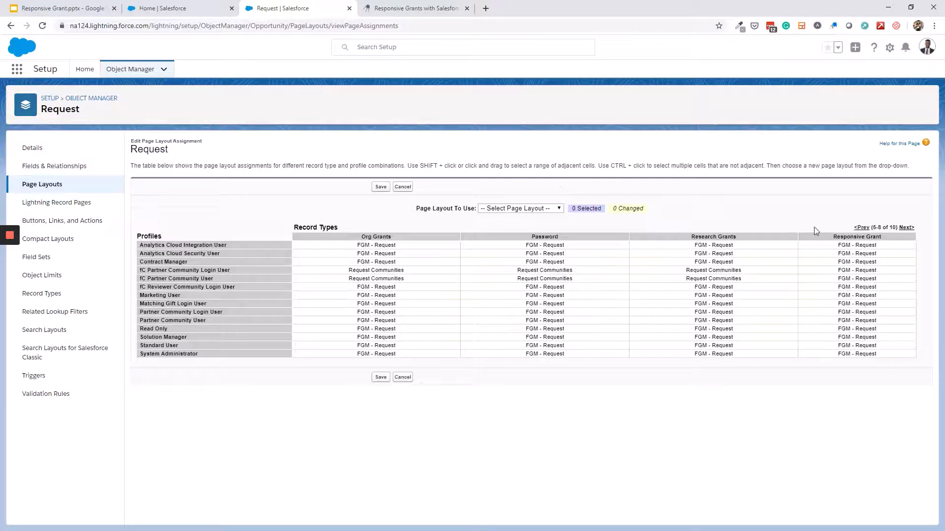
{"action": "left_click", "coordinate": [869, 237]}
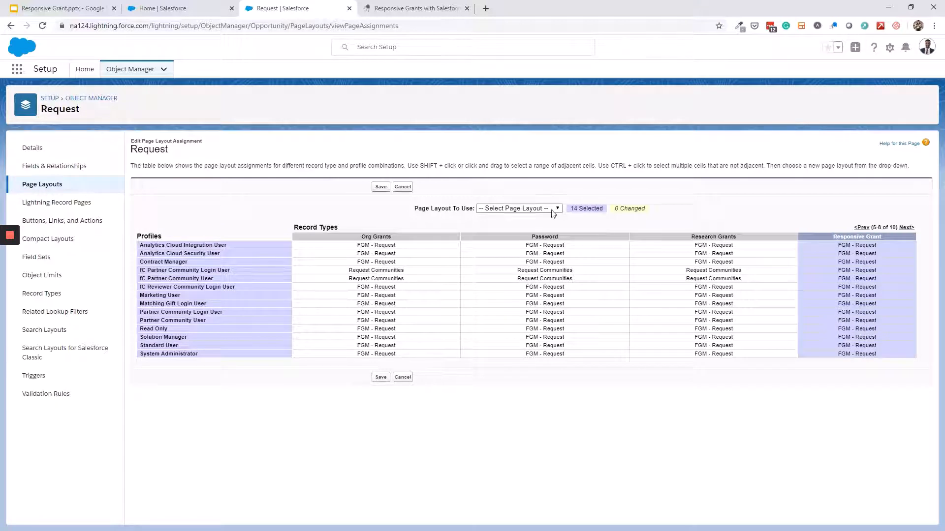
{"action": "left_click", "coordinate": [531, 209]}
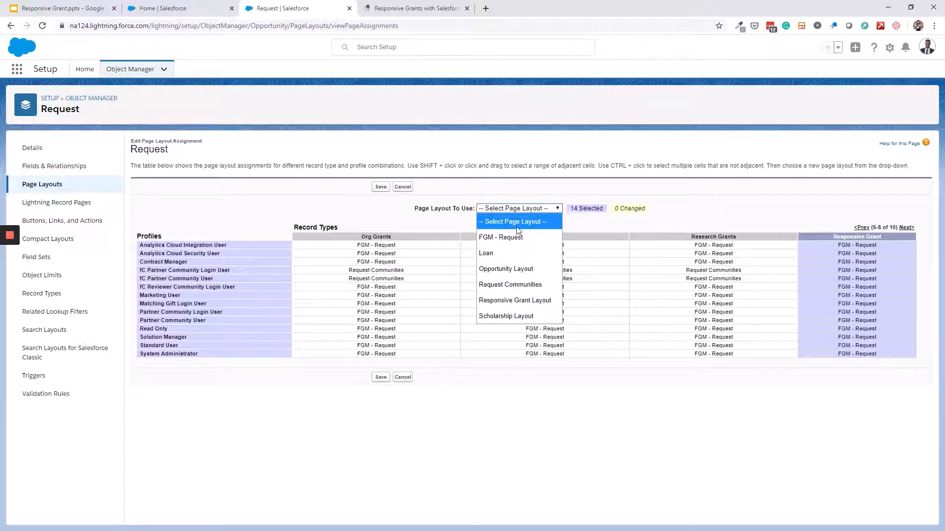
{"action": "left_click", "coordinate": [509, 301]}
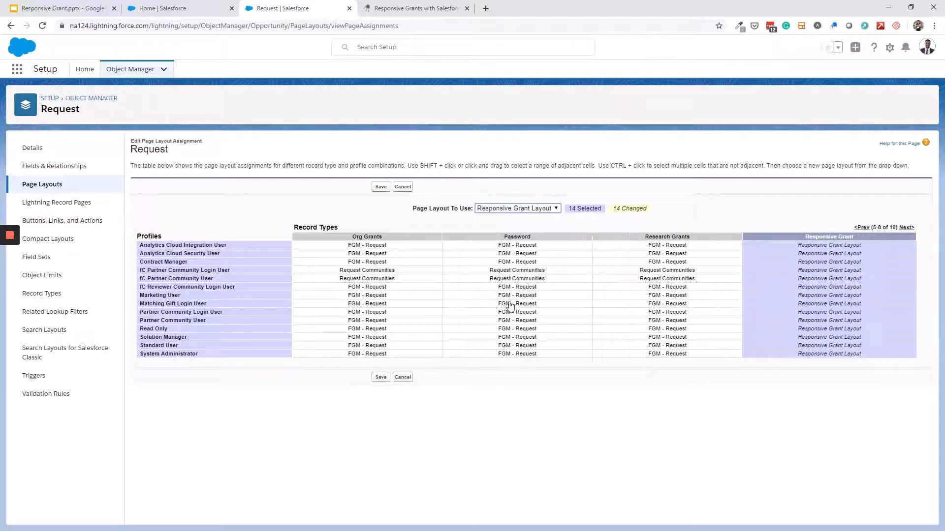
{"action": "left_click", "coordinate": [381, 378]}
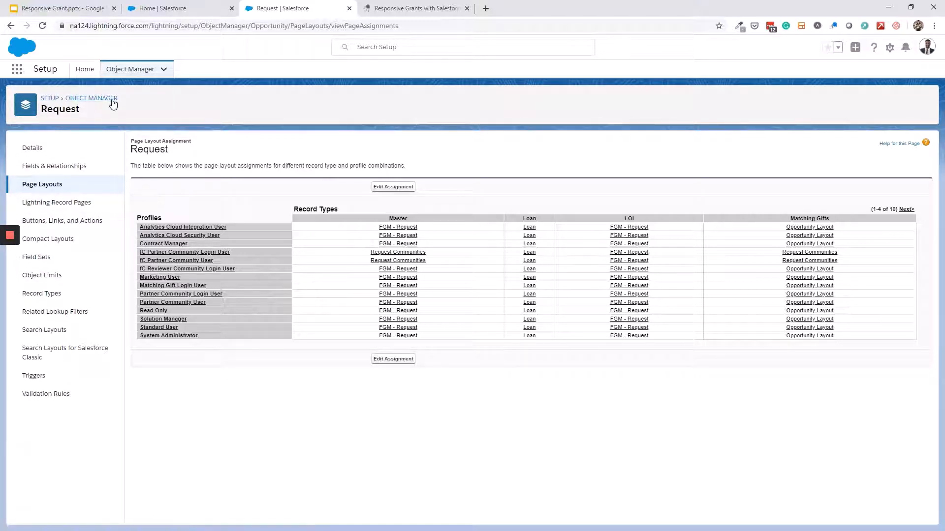
{"action": "mouse_move", "coordinate": [13, 265]}
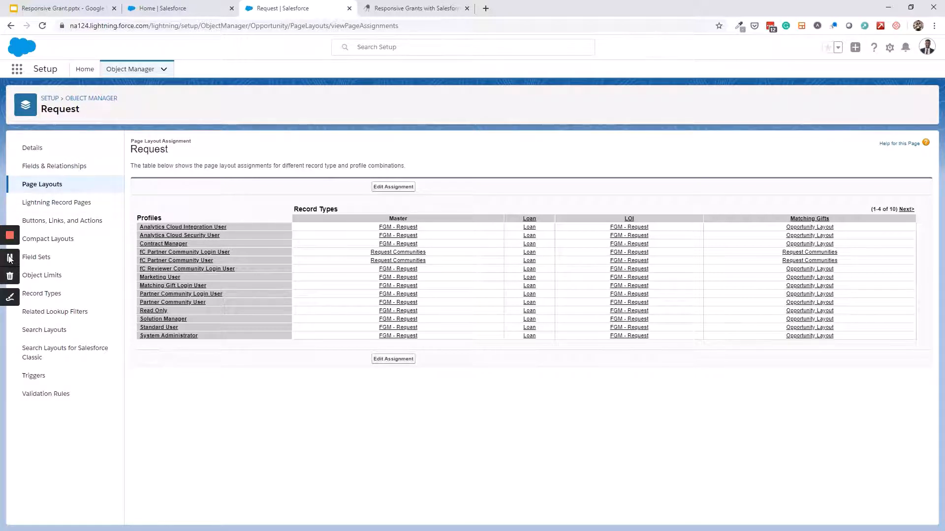
Open the Application Designer via FC Portal Management's Community Manager
{"action": "left_click", "coordinate": [18, 71]}
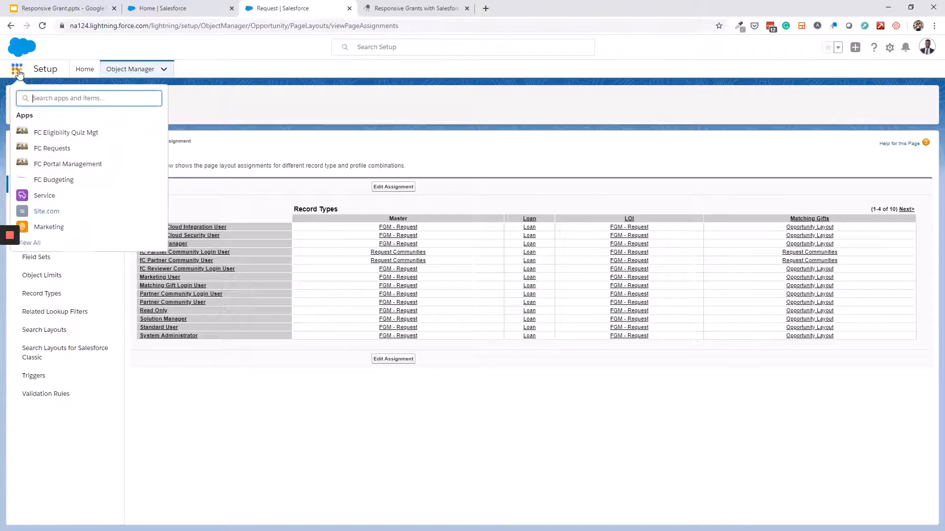
{"action": "left_click", "coordinate": [74, 168]}
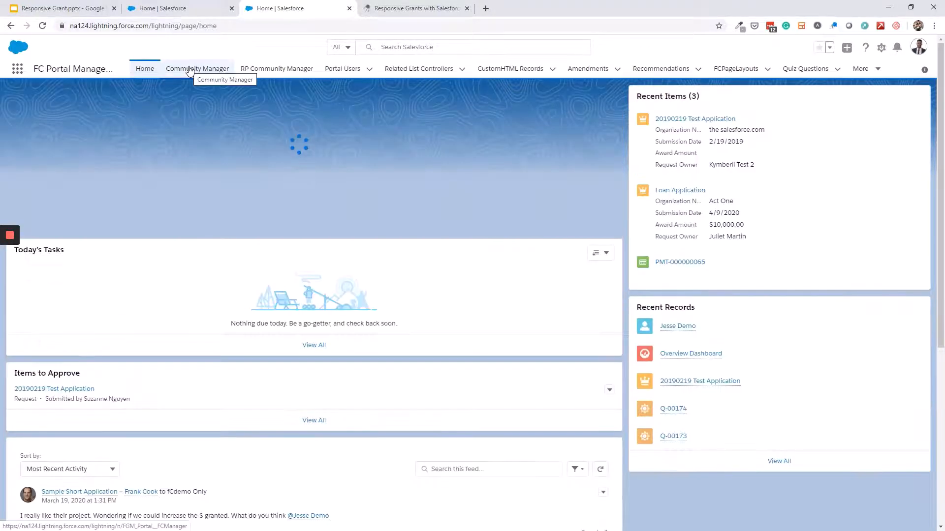
{"action": "left_click", "coordinate": [190, 70]}
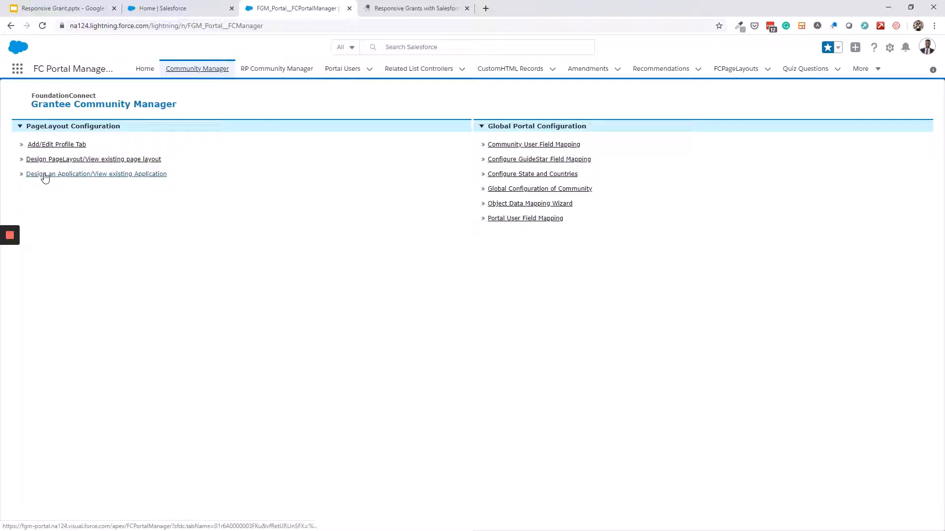
{"action": "left_click", "coordinate": [113, 178]}
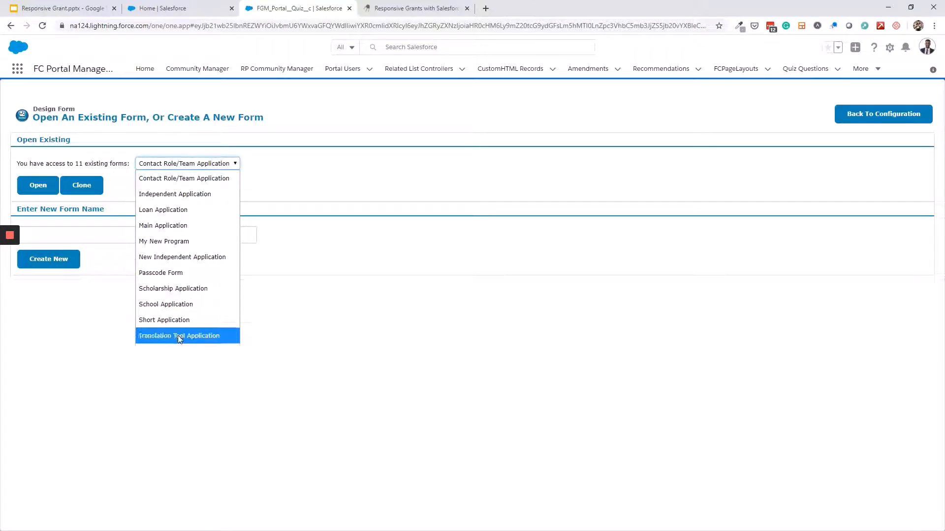
{"action": "left_click", "coordinate": [129, 184]}
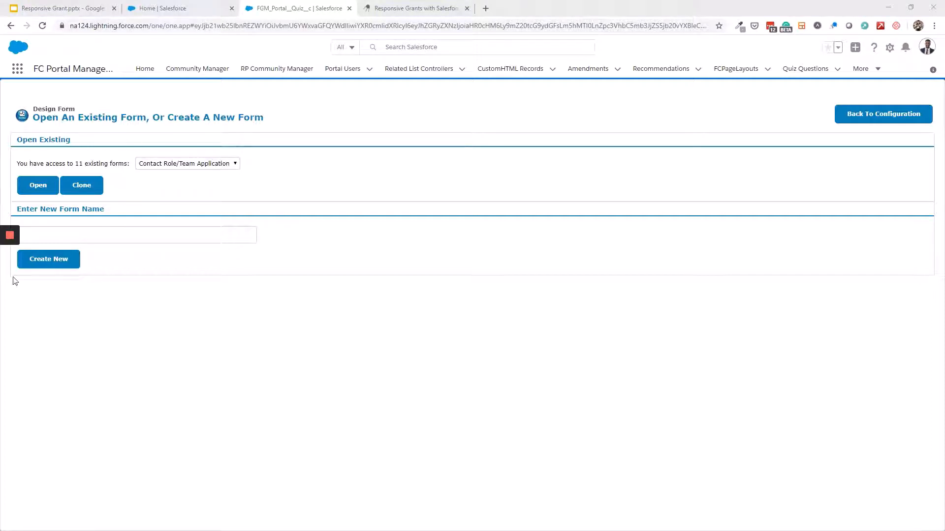
Create a new form named 'Responsive Grant Application'
{"action": "left_click", "coordinate": [141, 236]}
{"action": "key", "text": "Down"}
{"action": "key", "text": "Return"}
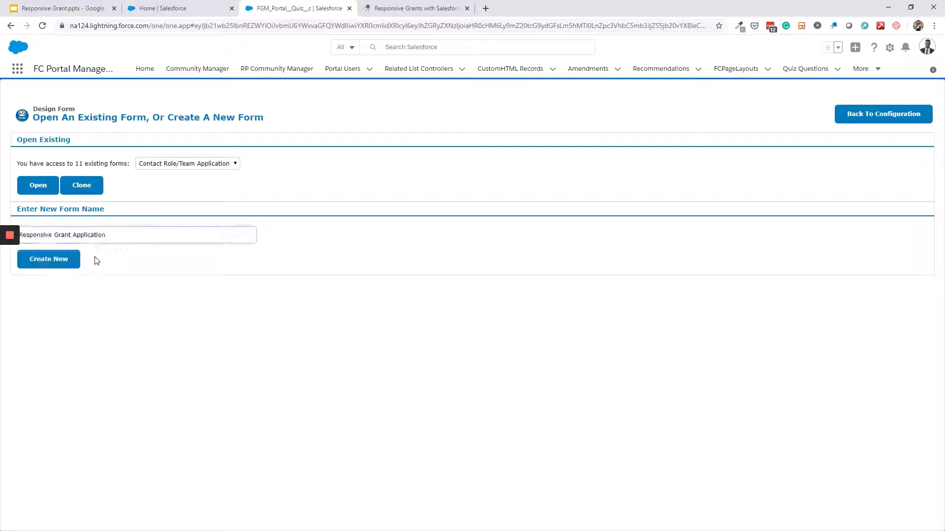
{"action": "left_click", "coordinate": [64, 264]}
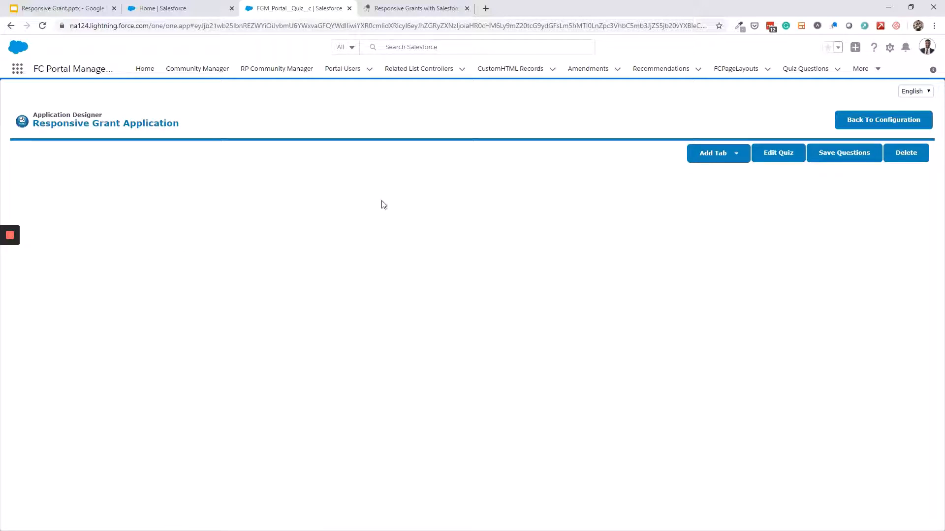
Add a portal tab 'General Information' with sort order 1 on the Request object
{"action": "left_click", "coordinate": [728, 158]}
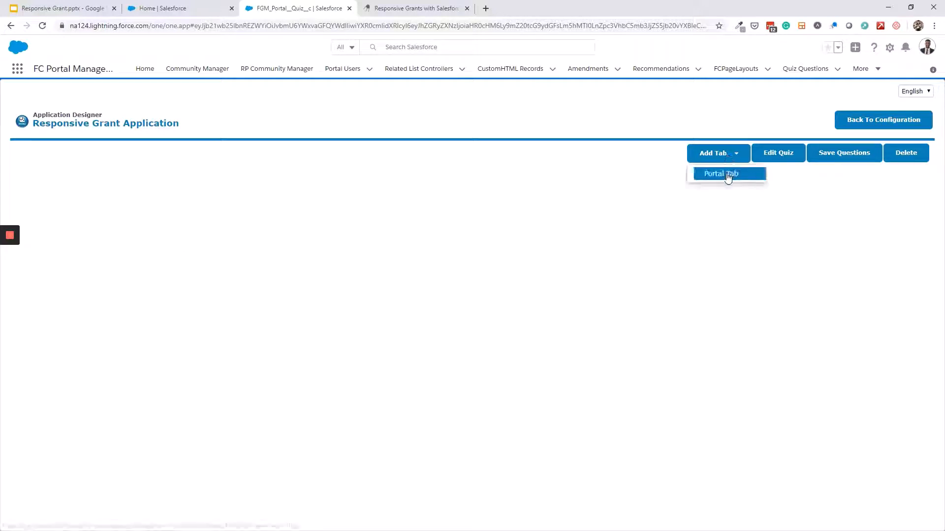
{"action": "left_click", "coordinate": [727, 175]}
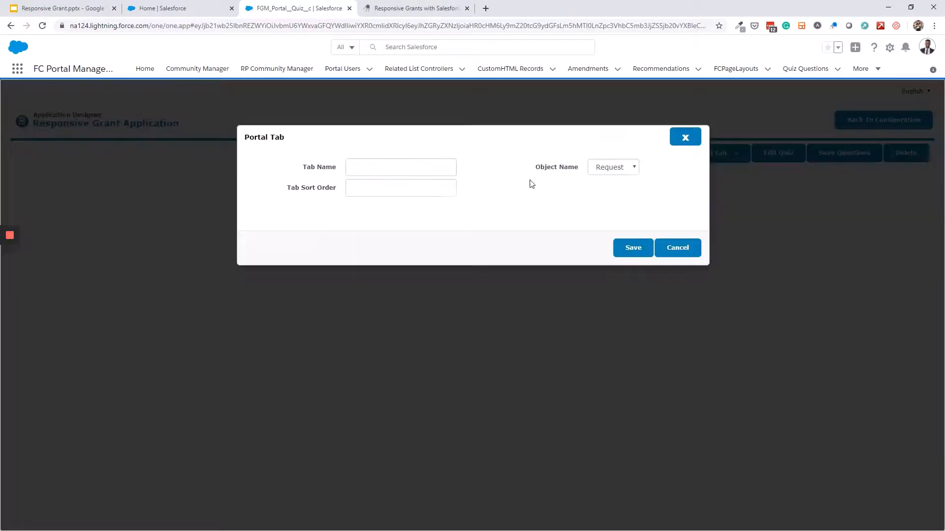
{"action": "left_click", "coordinate": [354, 164]}
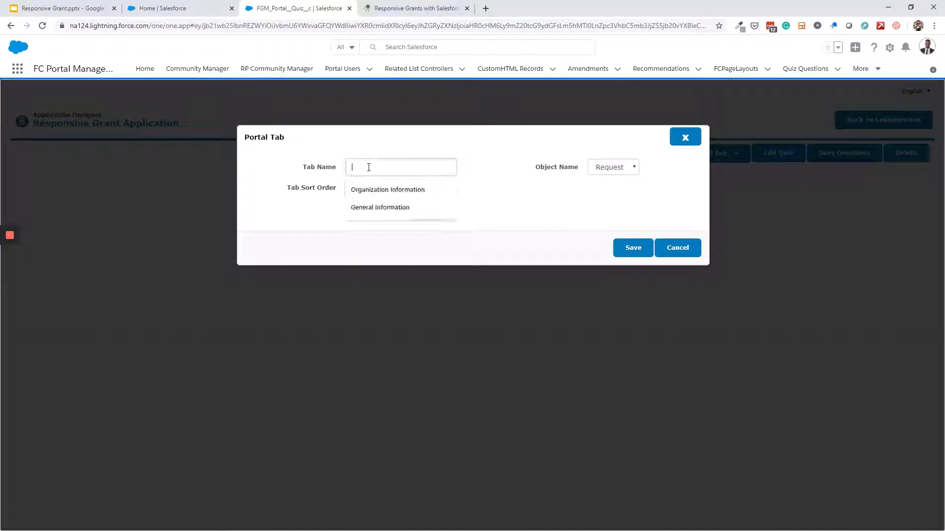
{"action": "left_click", "coordinate": [380, 208]}
{"action": "left_click", "coordinate": [380, 185]}
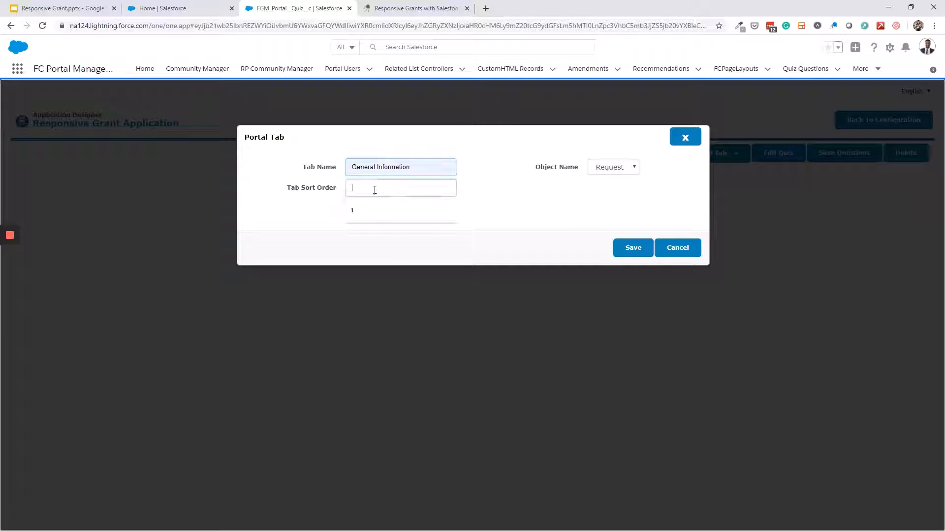
{"action": "left_click", "coordinate": [373, 211]}
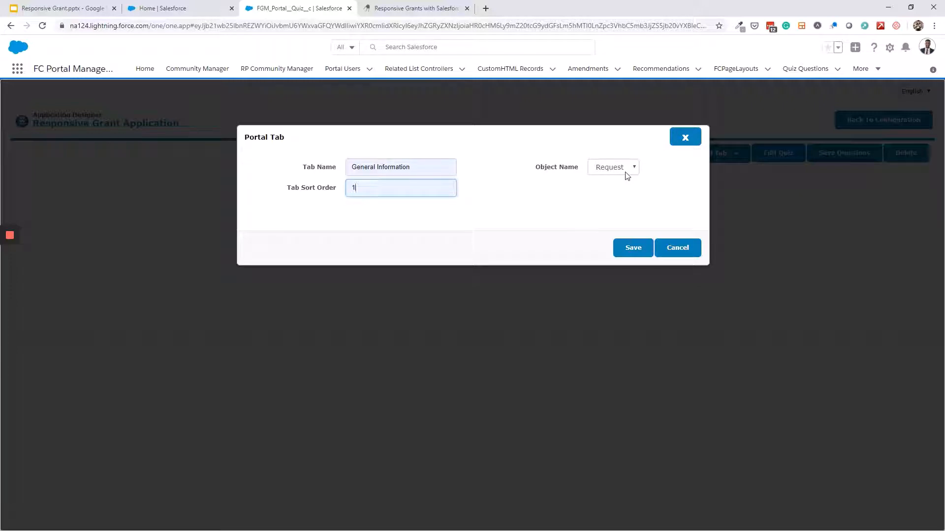
{"action": "left_click", "coordinate": [627, 251]}
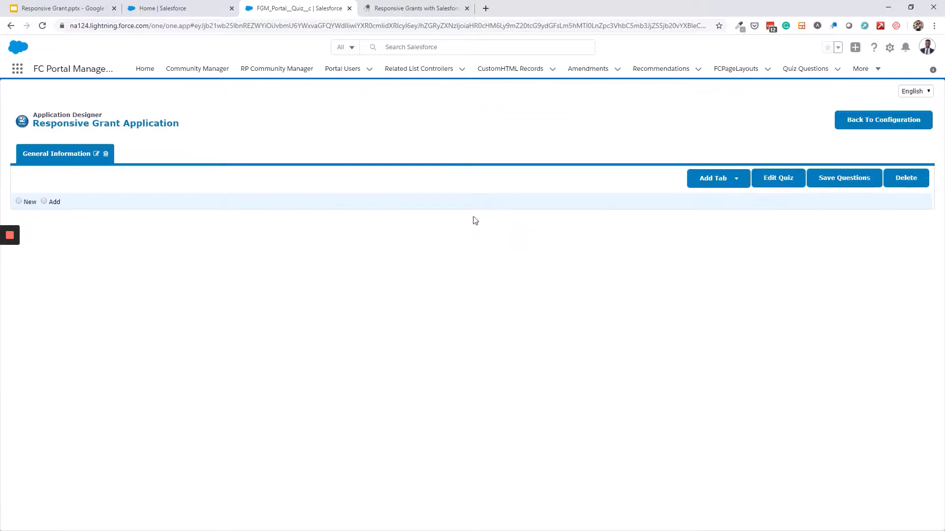
Add an Instruction-type question 'Instructions:' with pre-text asking applicants to complete required sections
{"action": "left_click", "coordinate": [18, 201]}
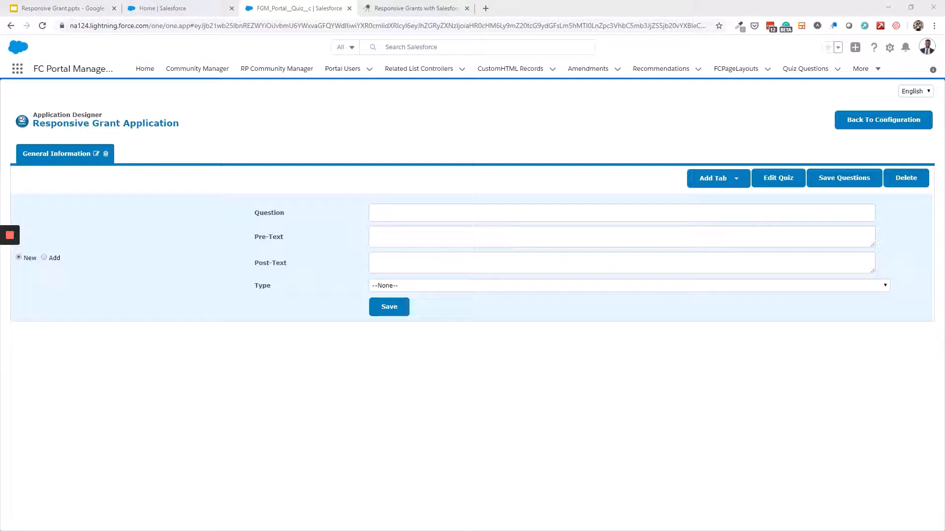
{"action": "left_click", "coordinate": [484, 214]}
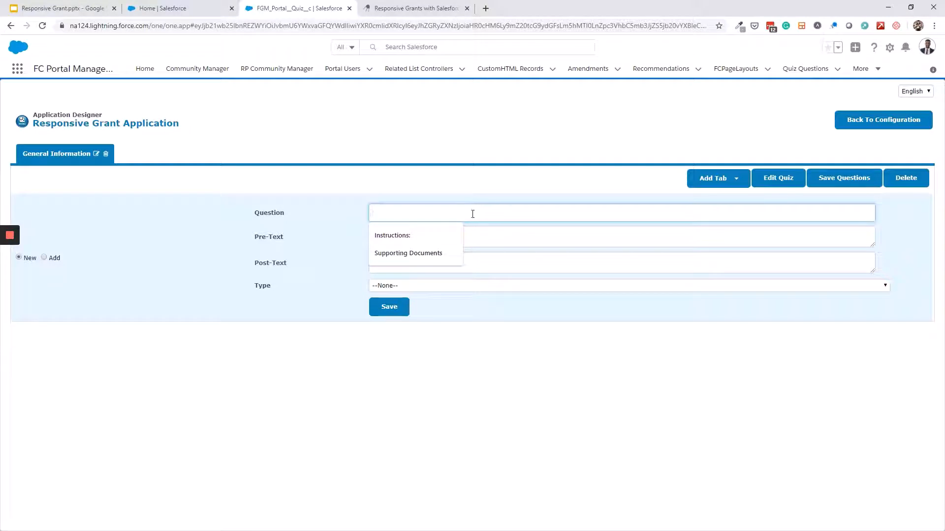
{"action": "left_click", "coordinate": [412, 236]}
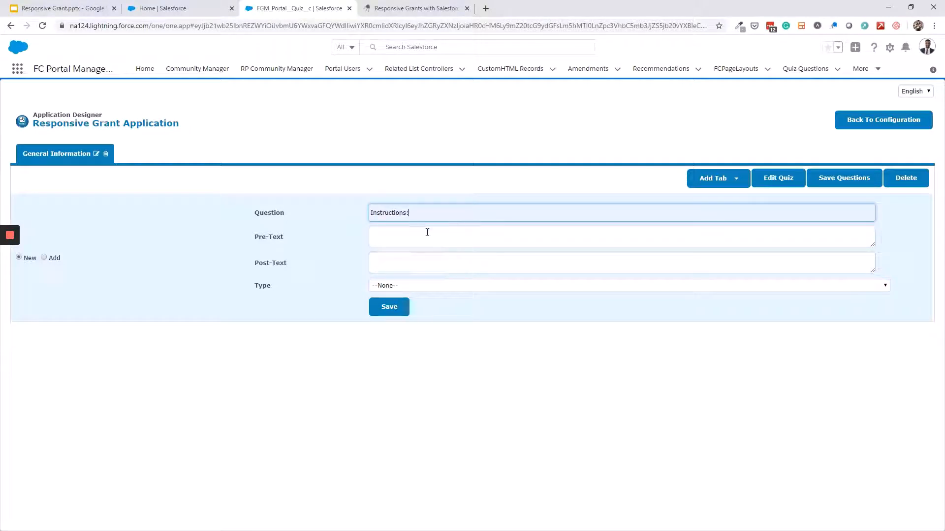
{"action": "left_click", "coordinate": [428, 232]}
{"action": "type", "text": "Please complete all required sections with relevant information regarding your request. Where needed please attach supporting documents"}
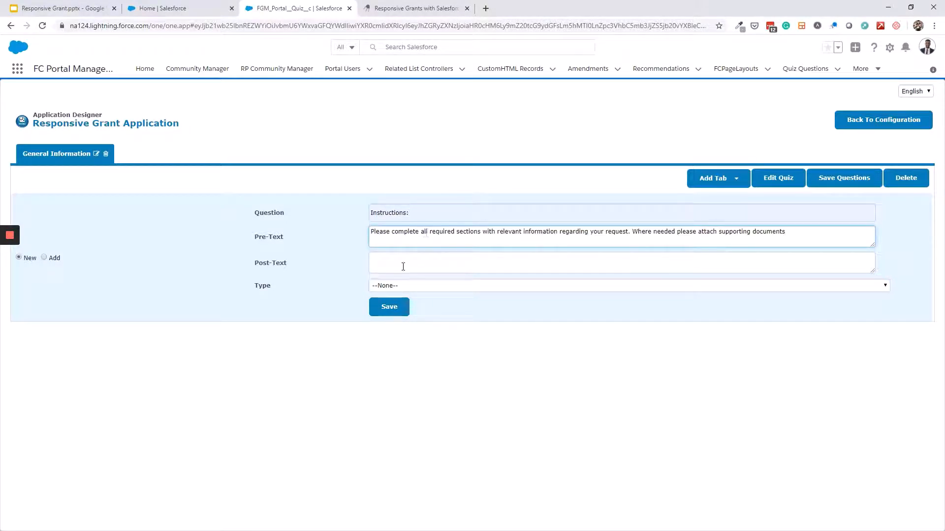
{"action": "left_click", "coordinate": [396, 285]}
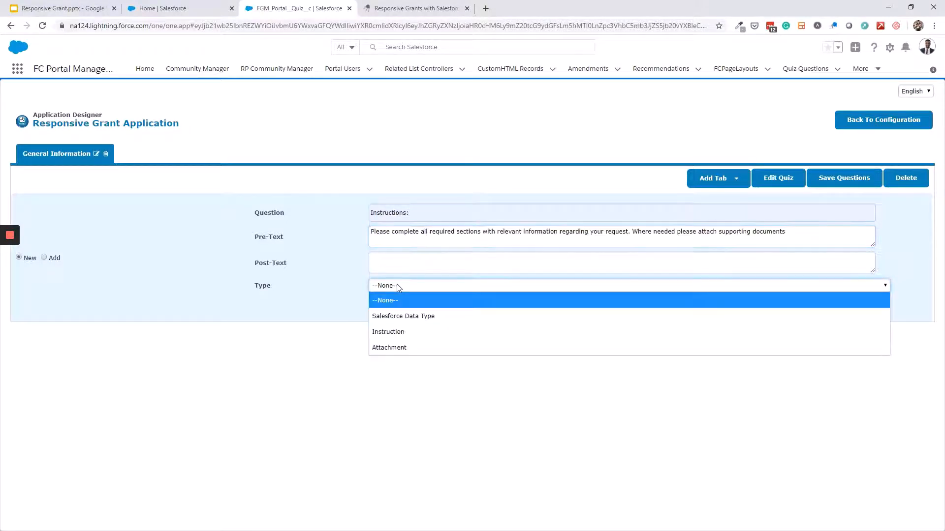
{"action": "left_click", "coordinate": [416, 338]}
{"action": "left_click", "coordinate": [386, 308]}
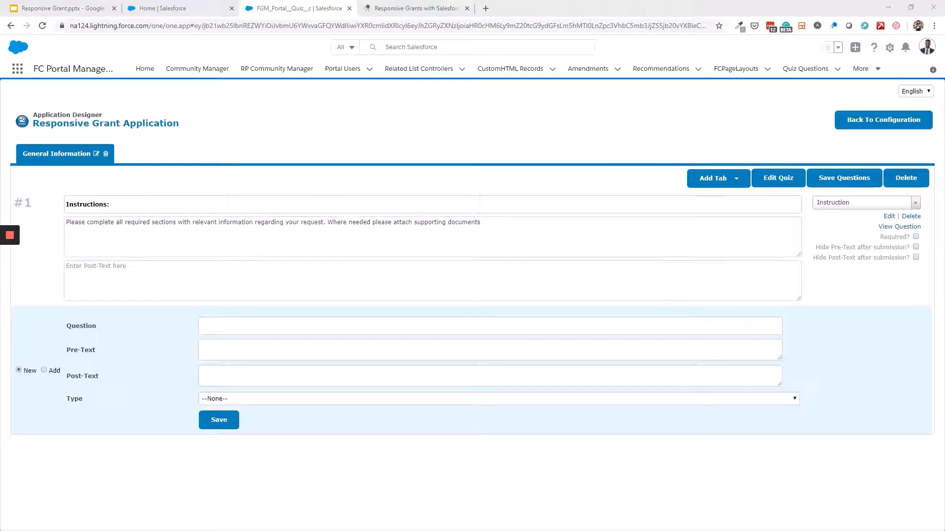
Add question 'Application Title' as a Salesforce Data Type mapped to the Request Name field
{"action": "left_click", "coordinate": [383, 325]}
{"action": "type", "text": "Application Title"}
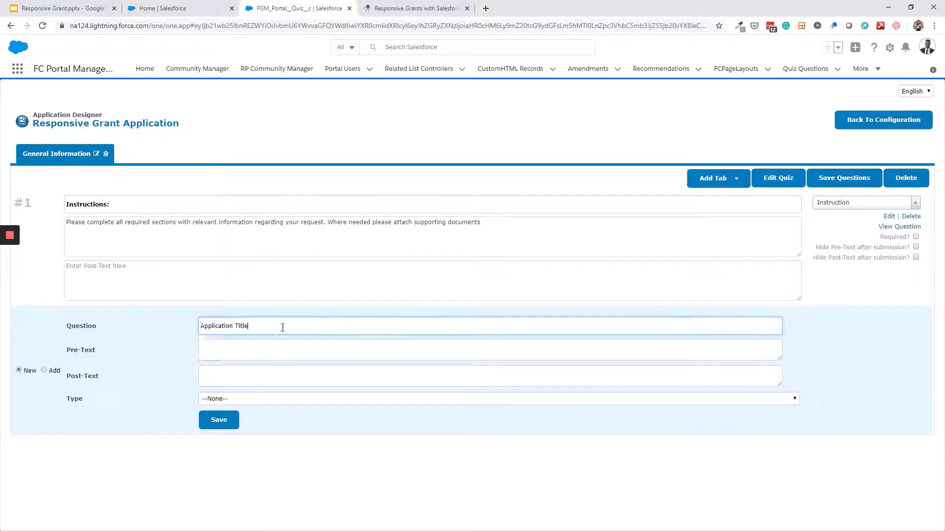
{"action": "left_click", "coordinate": [248, 399]}
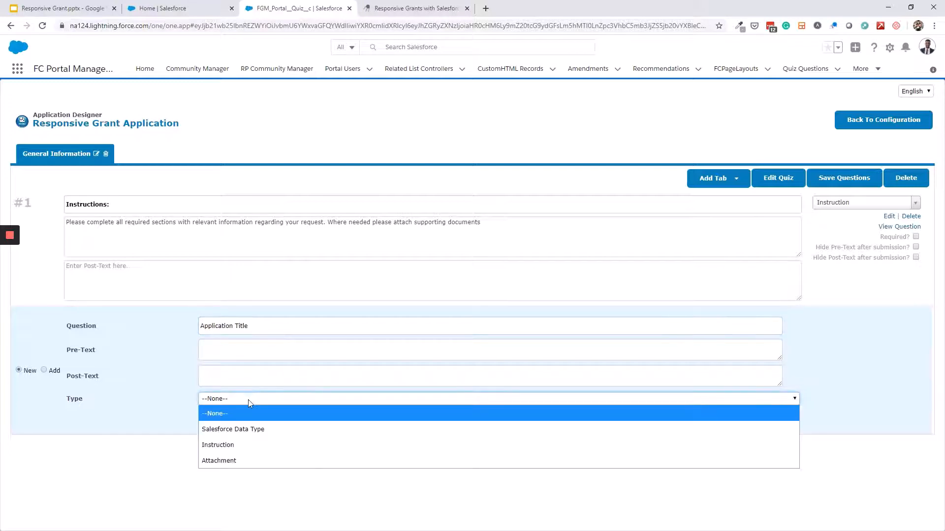
{"action": "left_click", "coordinate": [223, 429]}
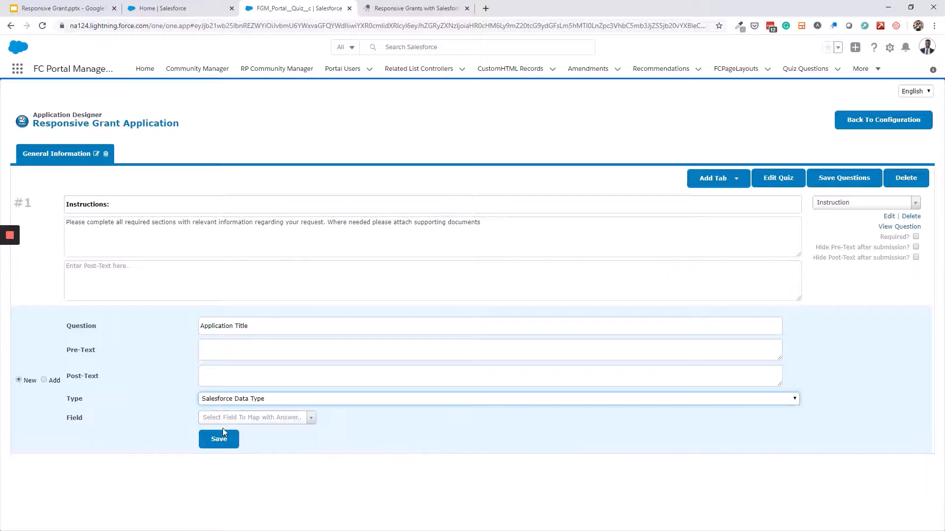
{"action": "left_click", "coordinate": [283, 420]}
{"action": "type", "text": "req"}
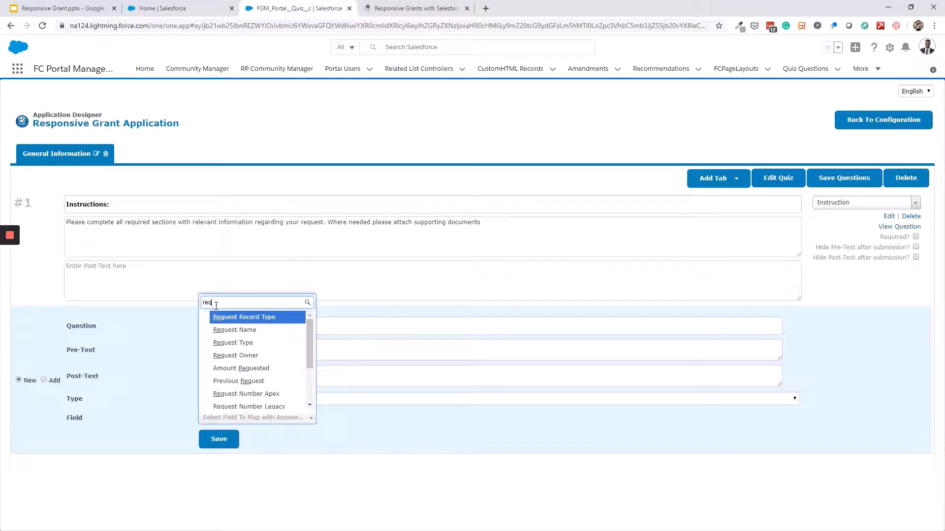
{"action": "left_click", "coordinate": [236, 330]}
{"action": "left_click", "coordinate": [219, 432]}
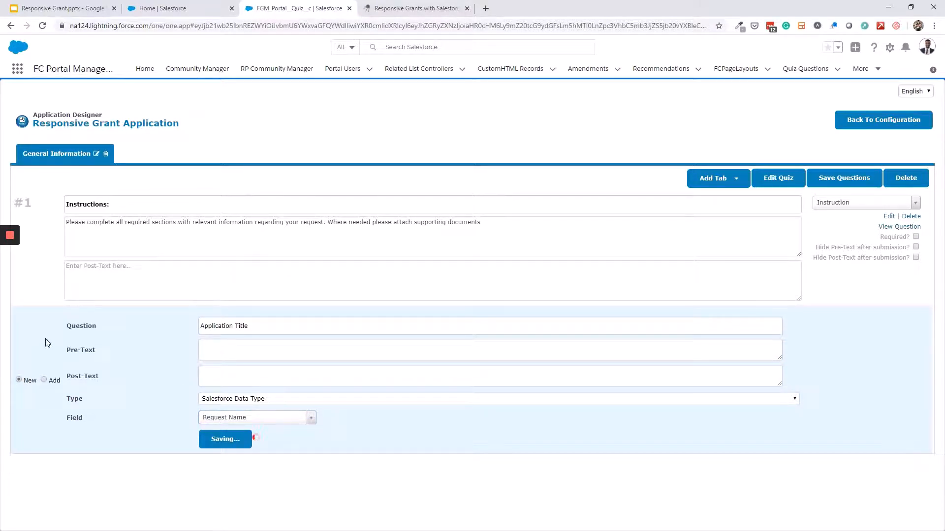
{"action": "left_click", "coordinate": [20, 465]}
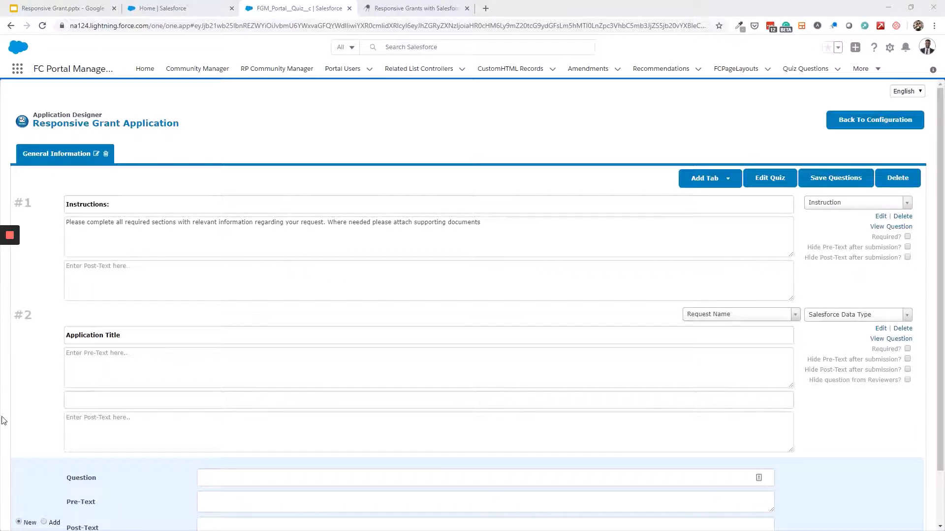
Add question 'Requested amount of funding' as a Salesforce Data Type mapped to Amount Requested
{"action": "scroll", "coordinate": [237, 443], "scroll_direction": "down", "scroll_amount": 1}
{"action": "left_click", "coordinate": [241, 418]}
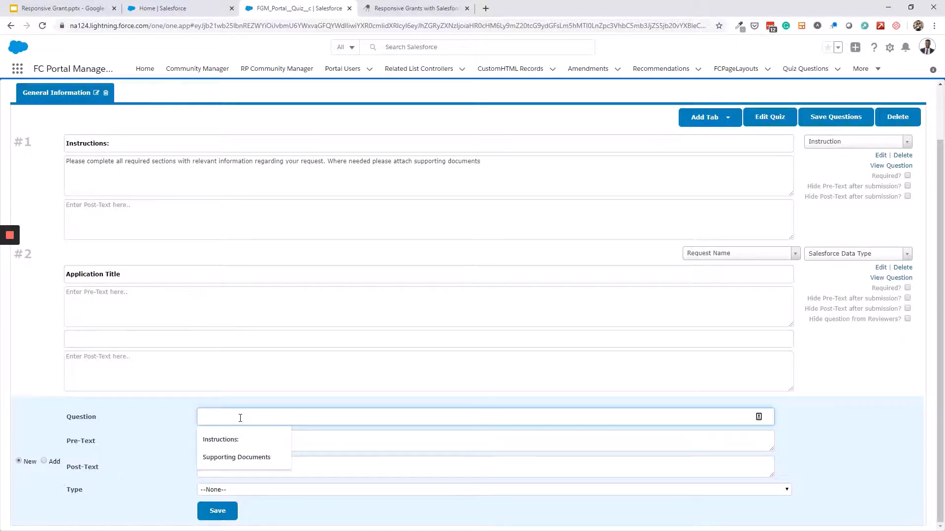
{"action": "type", "text": "Requested amount of funding"}
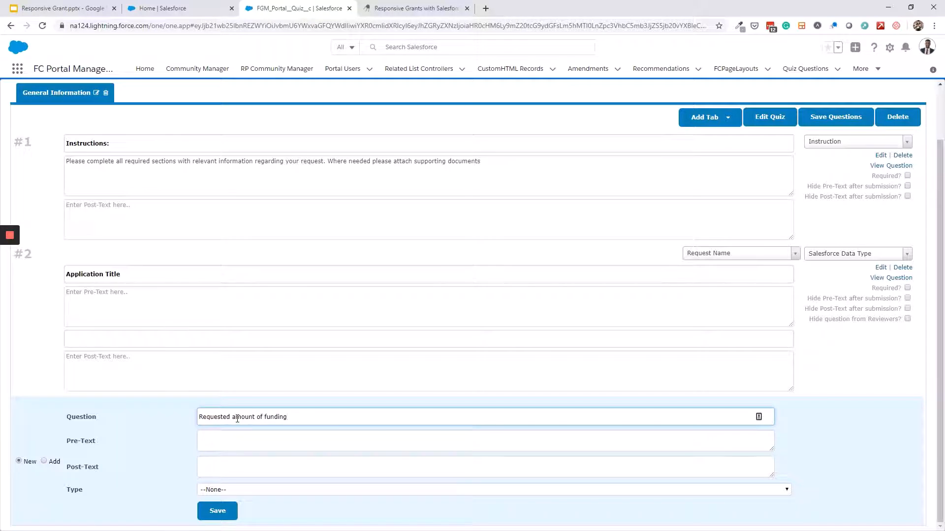
{"action": "left_click", "coordinate": [244, 489]}
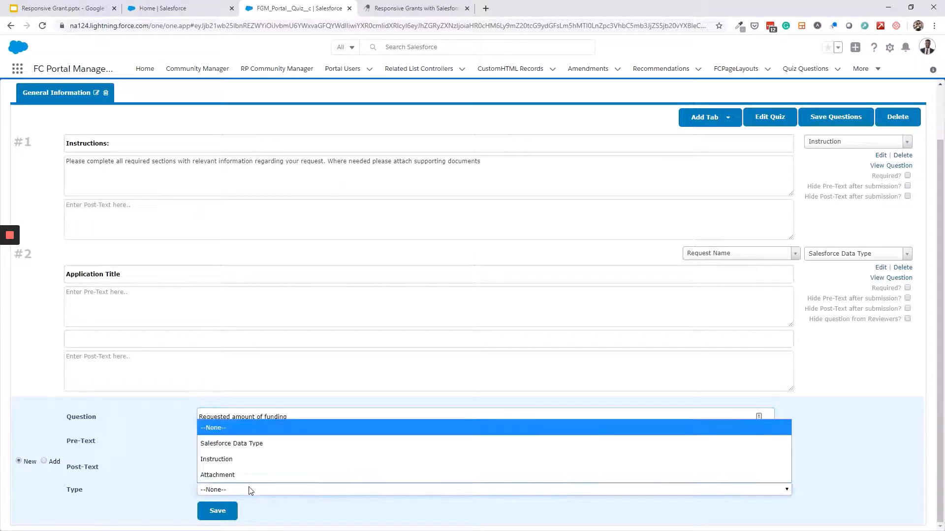
{"action": "left_click", "coordinate": [238, 446]}
{"action": "left_click", "coordinate": [275, 509]}
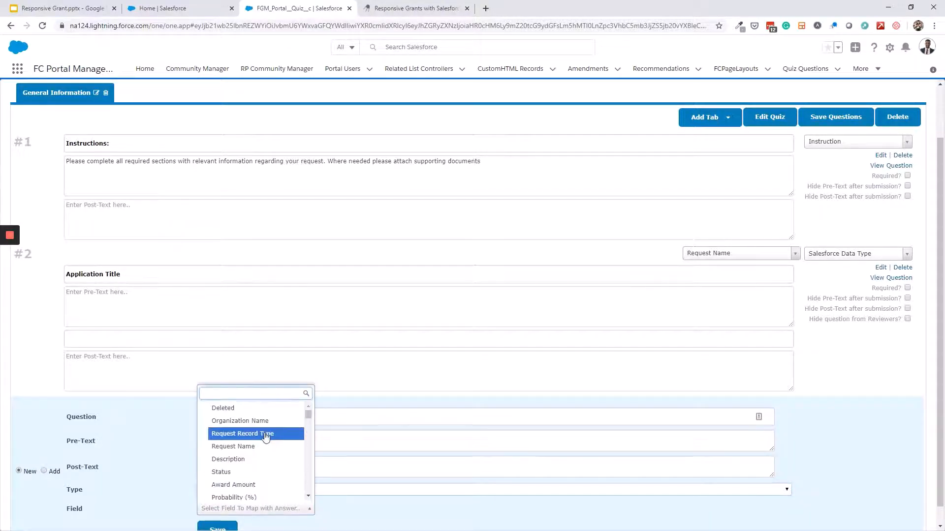
{"action": "type", "text": "amount"}
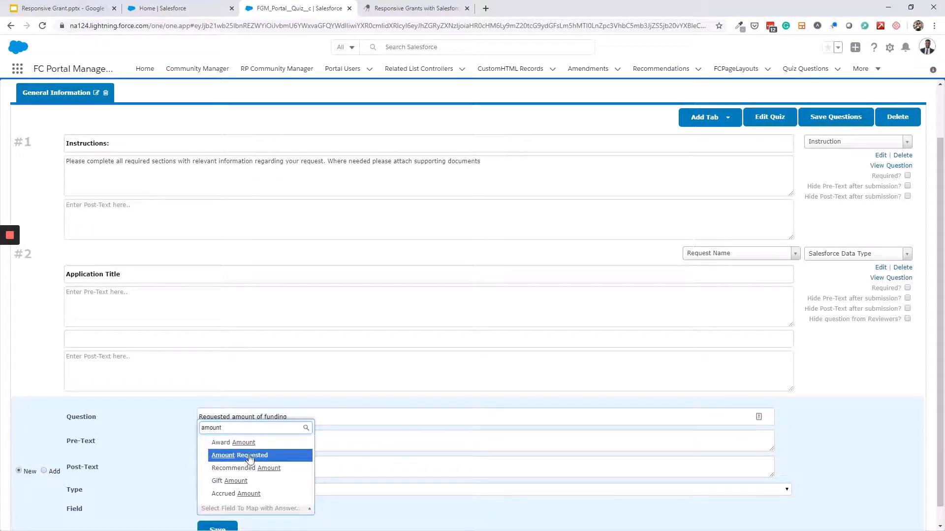
{"action": "left_click", "coordinate": [247, 455]}
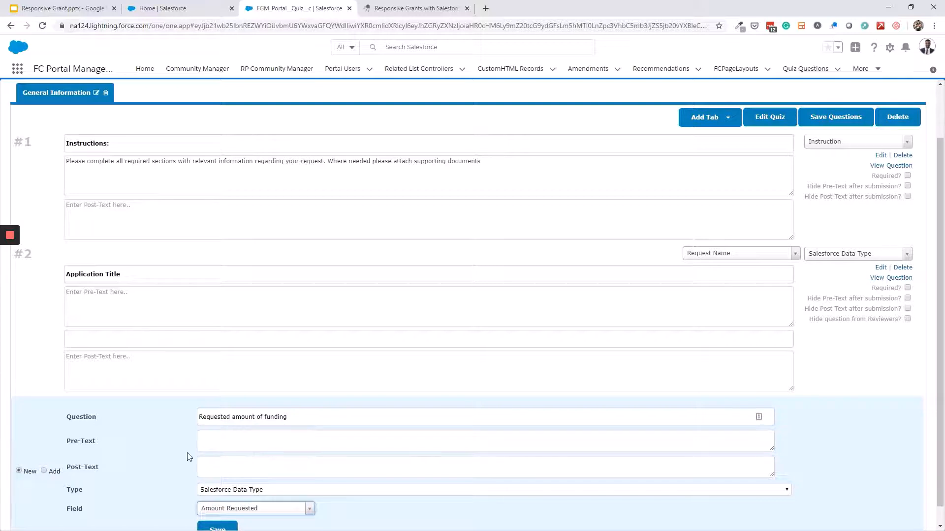
{"action": "scroll", "coordinate": [192, 473], "scroll_direction": "down", "scroll_amount": 1}
{"action": "left_click", "coordinate": [212, 528]}
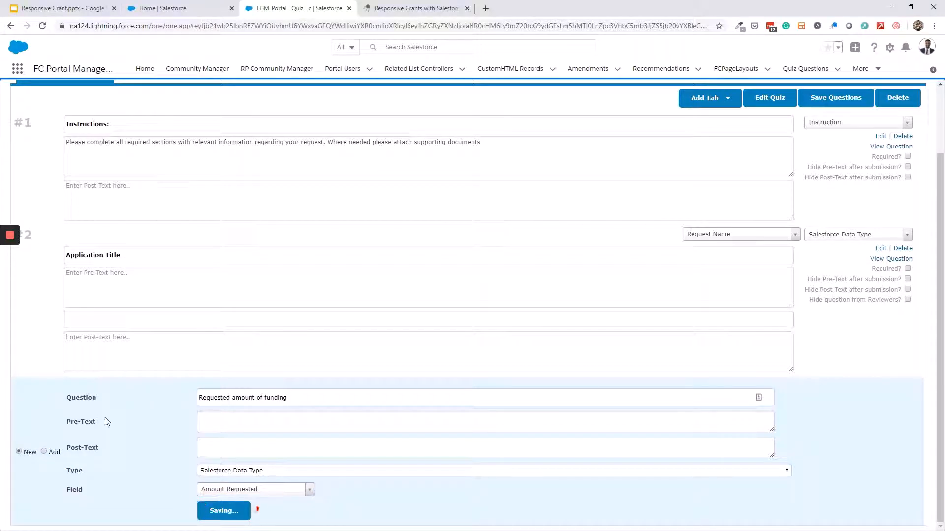
Look at the existing-question list without choosing one, then return to creating a new question
{"action": "left_click", "coordinate": [44, 518]}
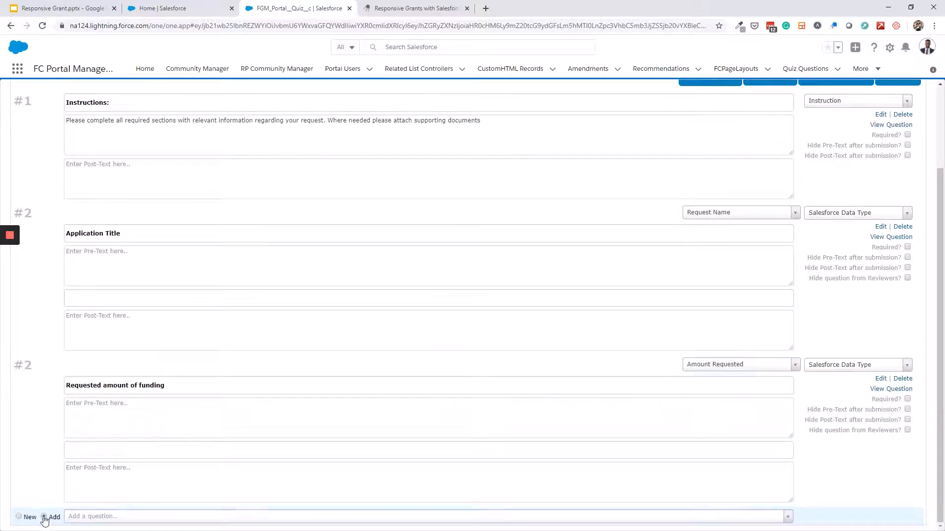
{"action": "left_click", "coordinate": [137, 521]}
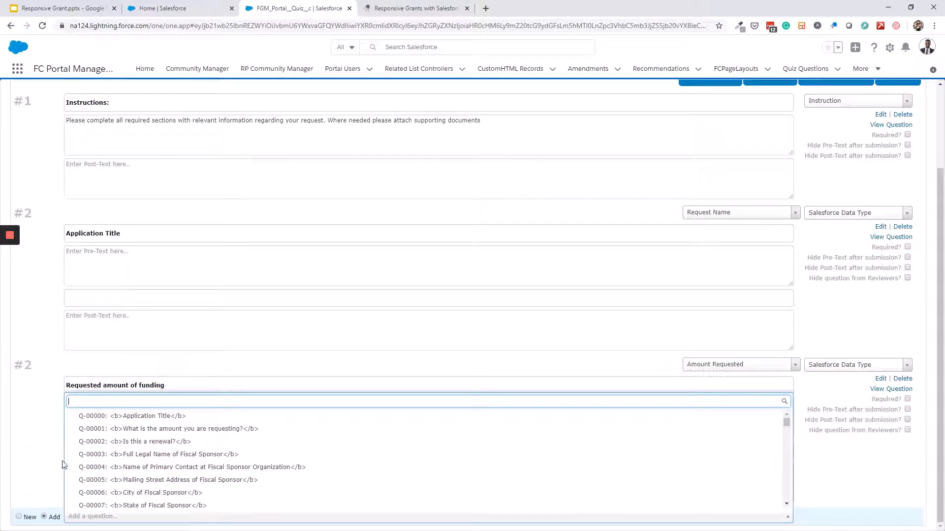
{"action": "left_click", "coordinate": [18, 520]}
{"action": "left_click", "coordinate": [18, 518]}
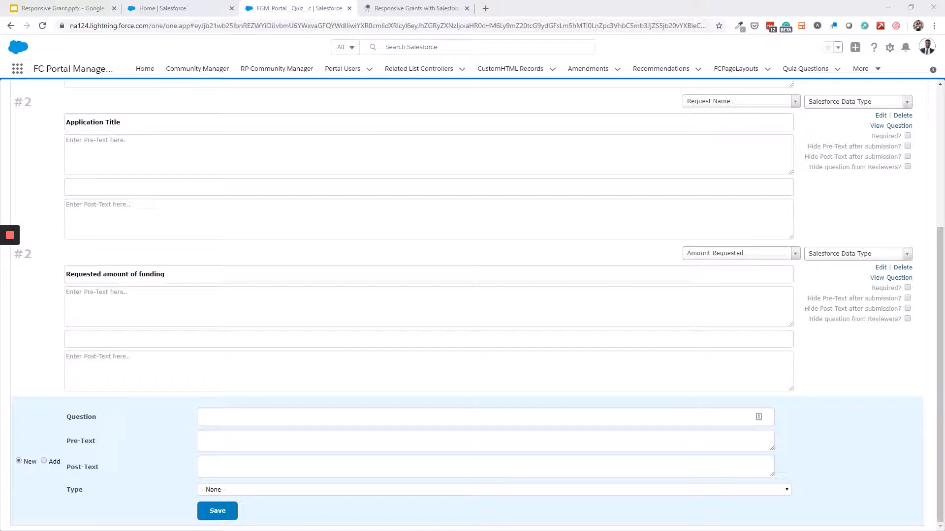
Add the question 'Please describe your need for funding' as a Salesforce Data Type mapped to Description
{"action": "left_click", "coordinate": [243, 417]}
{"action": "type", "text": "Please describe your need for funding"}
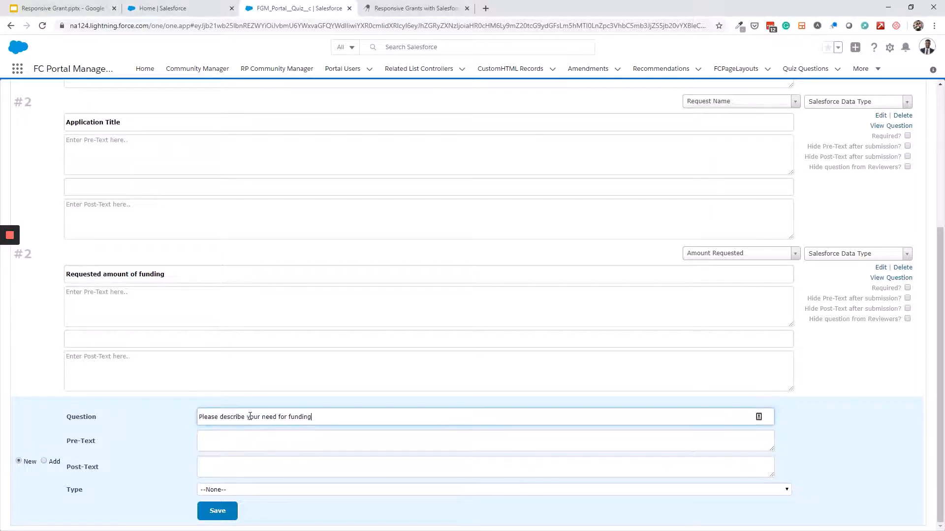
{"action": "left_click", "coordinate": [250, 490]}
{"action": "left_click", "coordinate": [258, 445]}
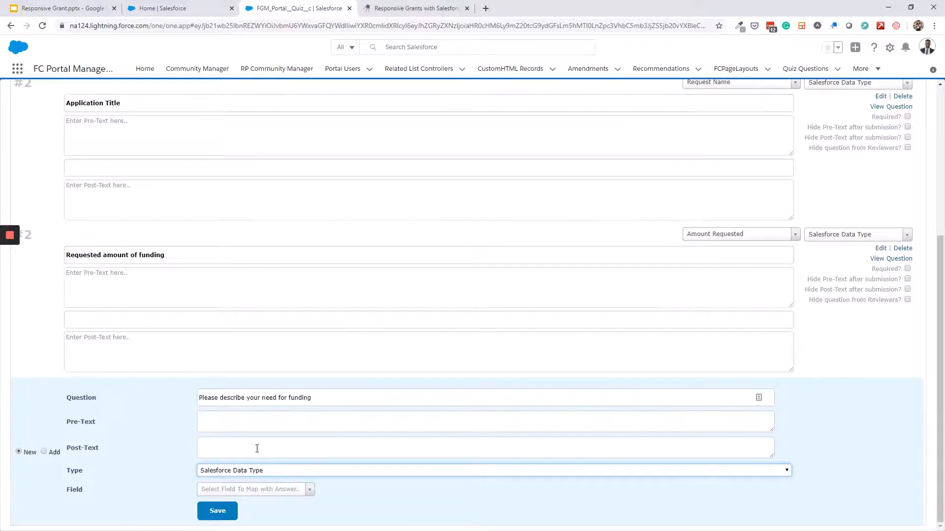
{"action": "left_click", "coordinate": [270, 490]}
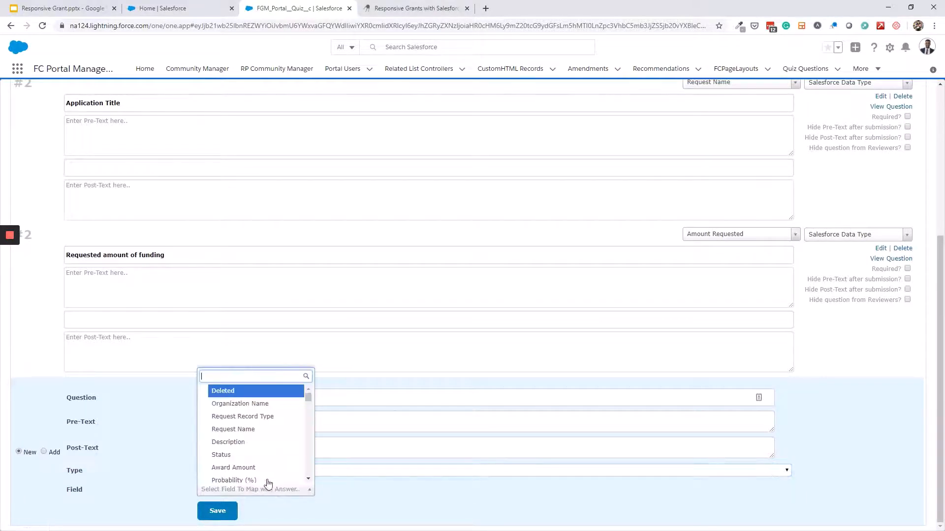
{"action": "type", "text": "desc"}
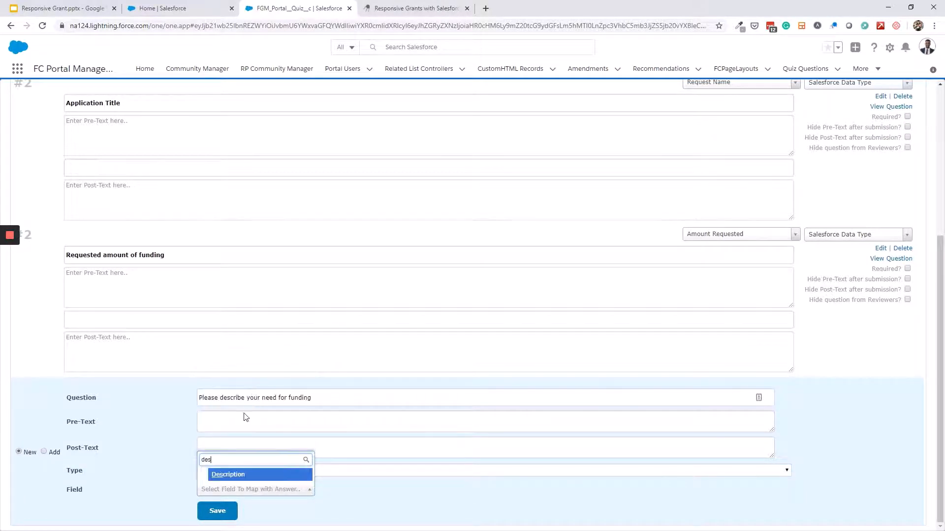
{"action": "left_click", "coordinate": [237, 476]}
{"action": "left_click", "coordinate": [225, 507]}
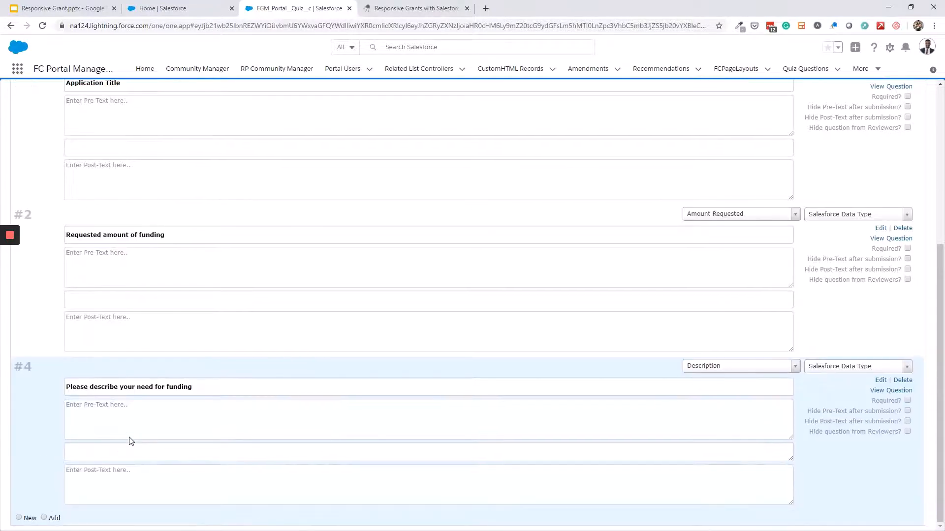
Create a new Attachment-type question worded 'Supporting Documents' and save it
{"action": "left_click", "coordinate": [18, 518]}
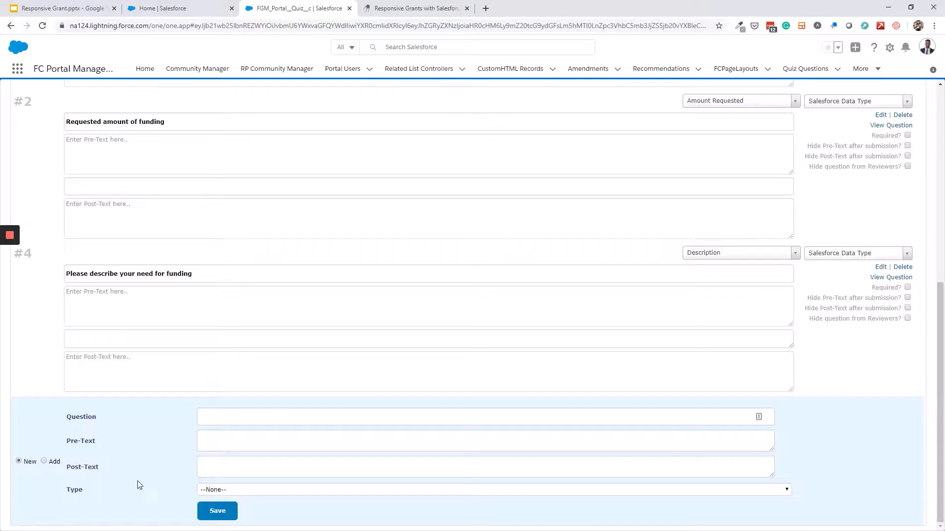
{"action": "left_click", "coordinate": [251, 494]}
{"action": "left_click", "coordinate": [242, 482]}
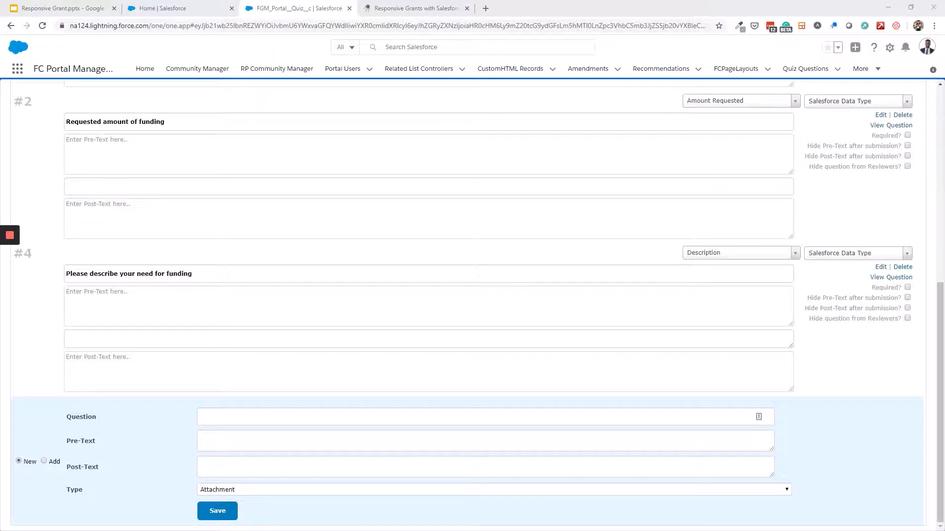
{"action": "left_click", "coordinate": [359, 418]}
{"action": "type", "text": "Supporting Documents"}
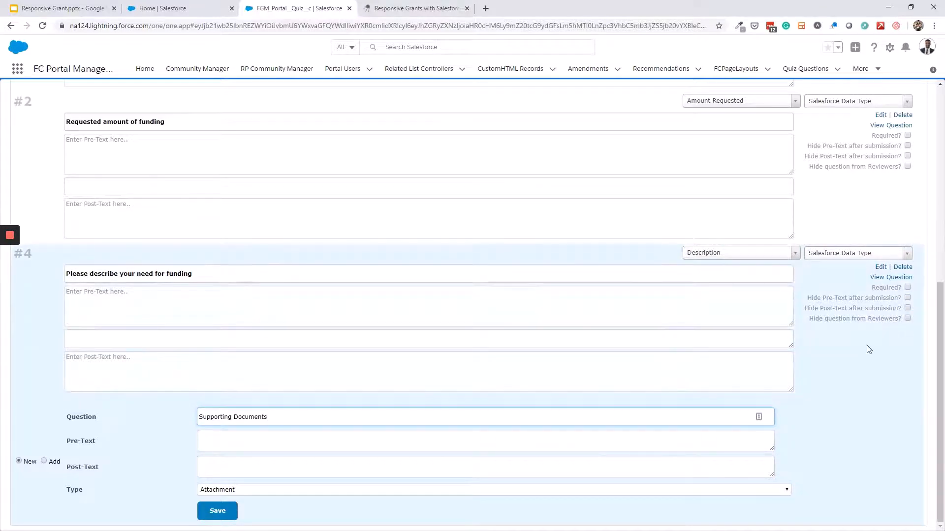
{"action": "left_click", "coordinate": [218, 511]}
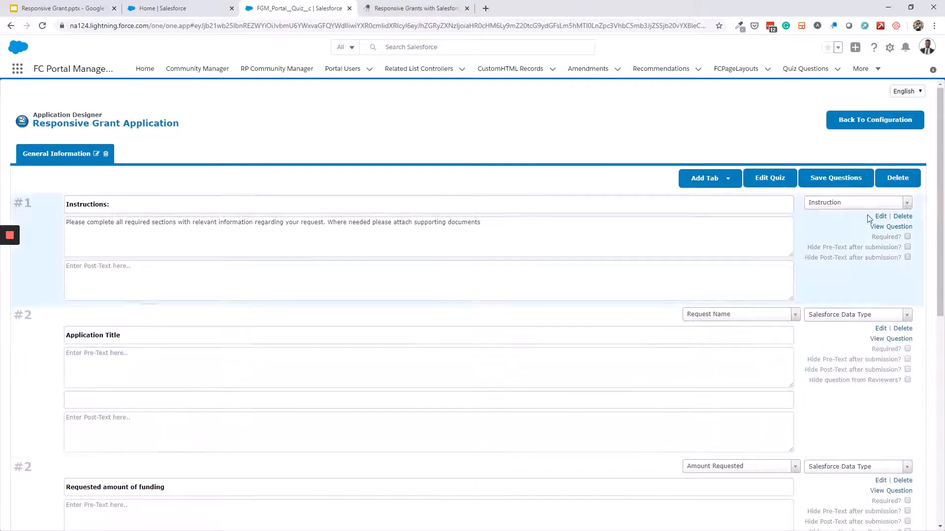
Mark Application Title, Requested amount of funding and the funding-need question Required, then save the questions
{"action": "left_click", "coordinate": [843, 178]}
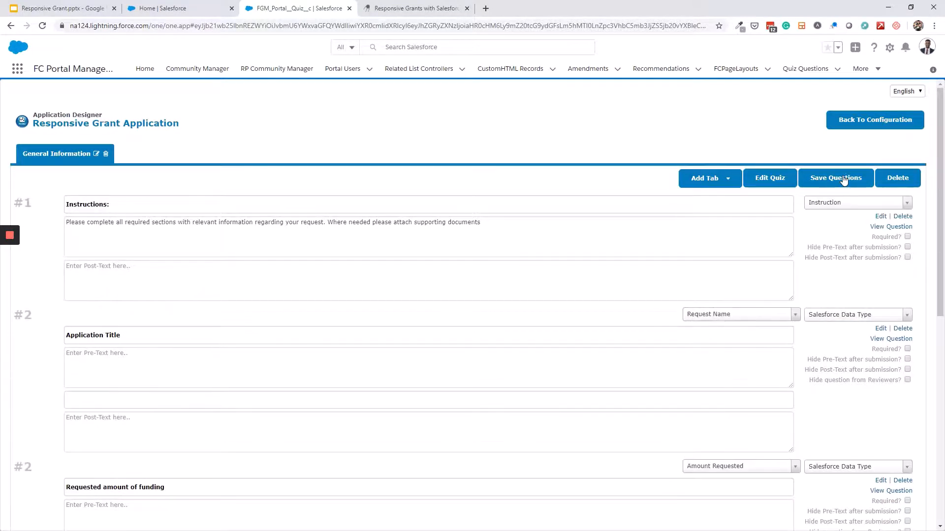
{"action": "left_click", "coordinate": [907, 349]}
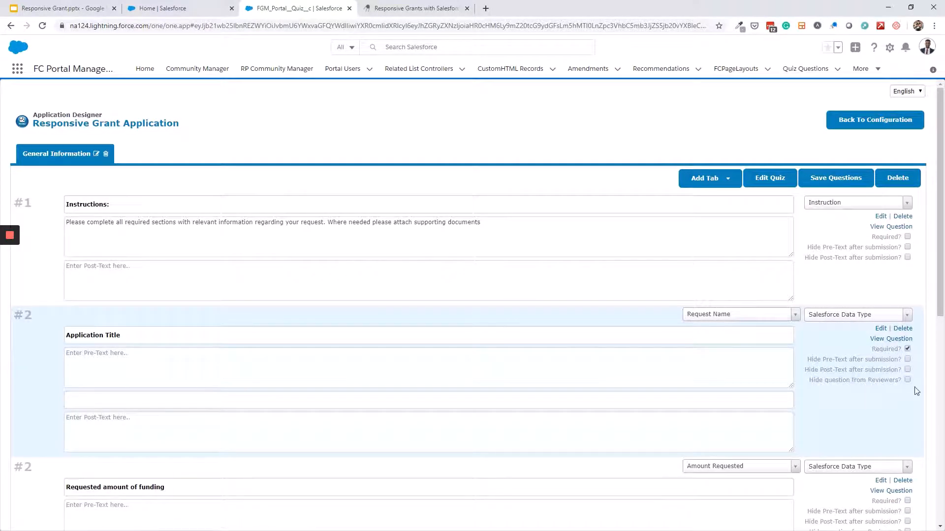
{"action": "scroll", "coordinate": [913, 388], "scroll_direction": "down", "scroll_amount": 4}
{"action": "left_click", "coordinate": [907, 304]}
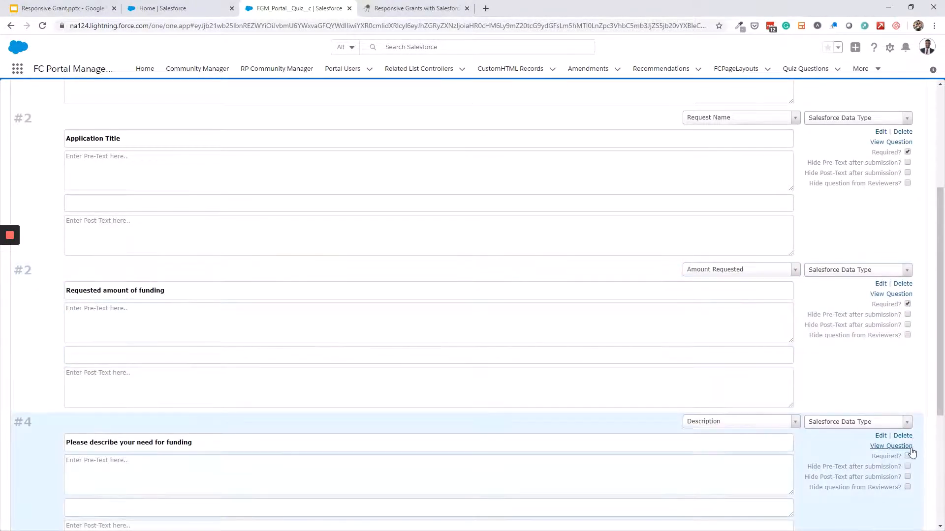
{"action": "left_click", "coordinate": [907, 456]}
{"action": "scroll", "coordinate": [889, 433], "scroll_direction": "up", "scroll_amount": 4}
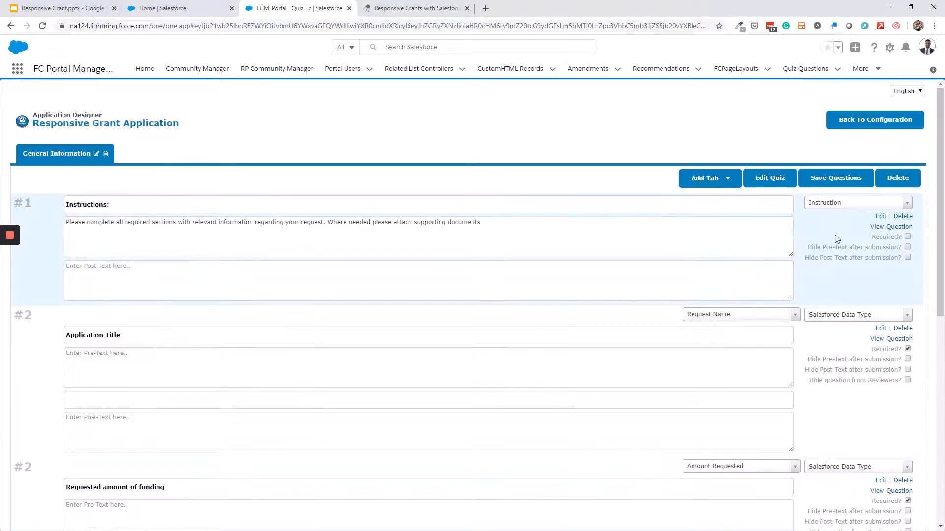
{"action": "left_click", "coordinate": [835, 178]}
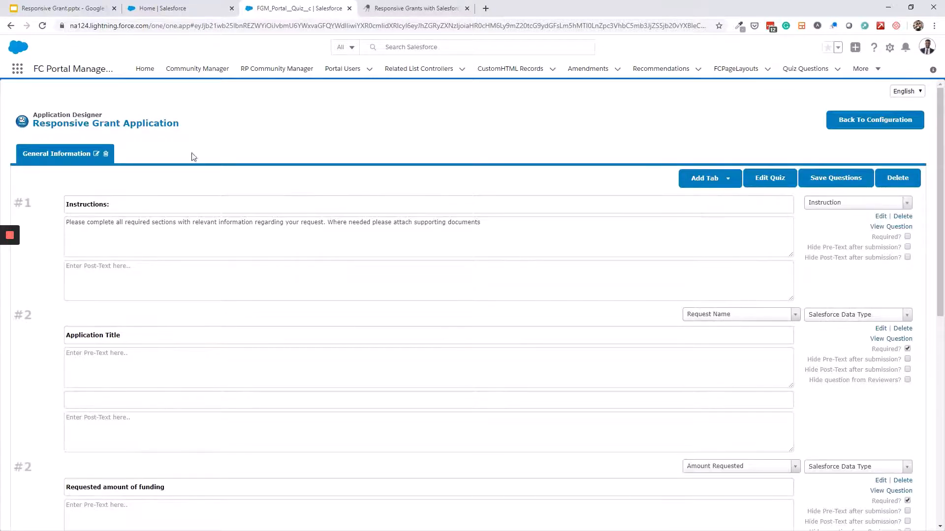
Add an Organization tab named 'Organization Information' with sort order 2 and pasted instruction text, then save the questions
{"action": "left_click", "coordinate": [694, 184]}
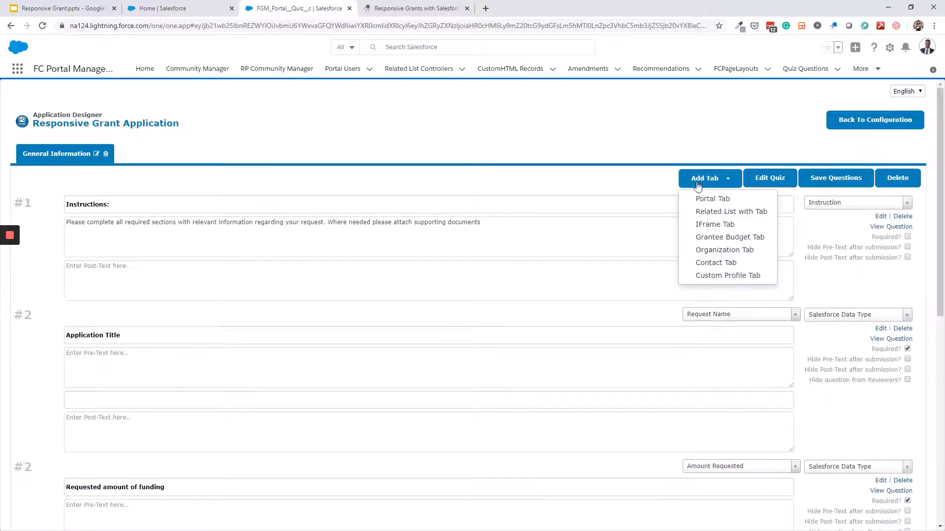
{"action": "left_click", "coordinate": [718, 250]}
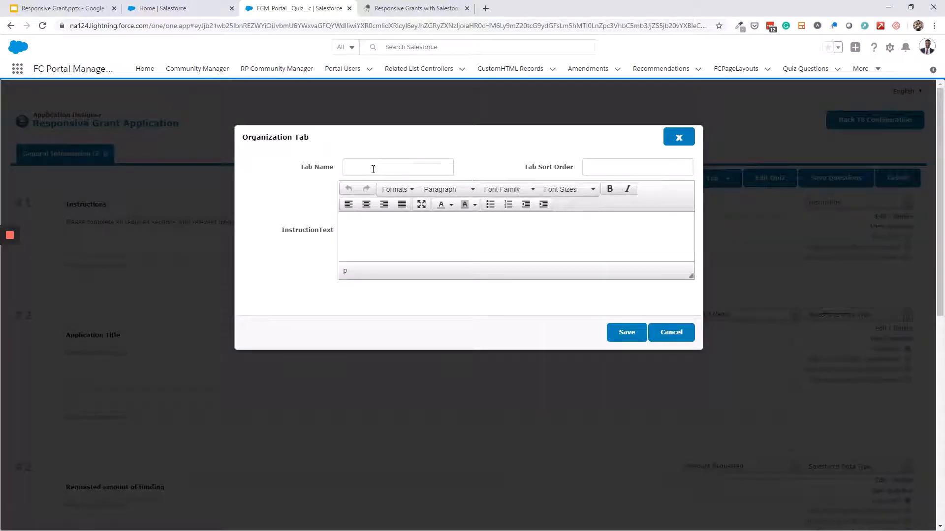
{"action": "left_click", "coordinate": [373, 170]}
{"action": "left_click", "coordinate": [382, 188]}
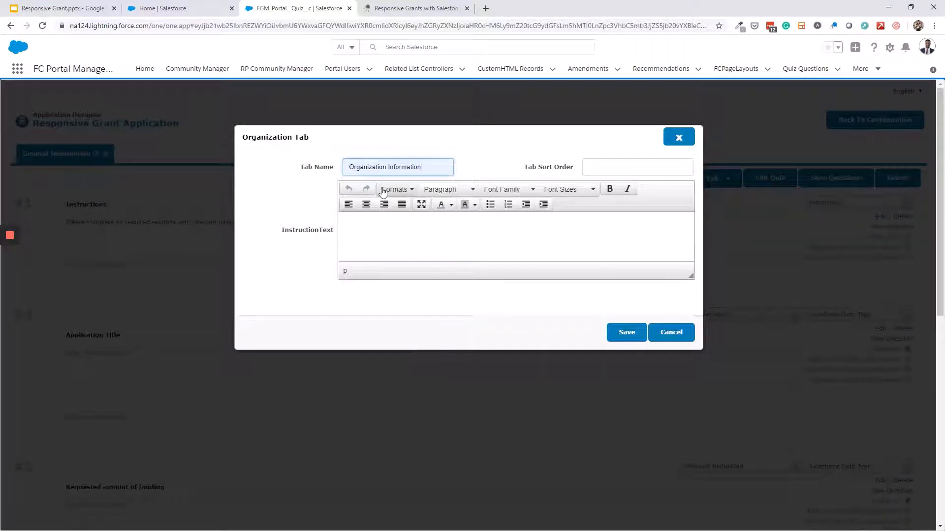
{"action": "left_click", "coordinate": [601, 163]}
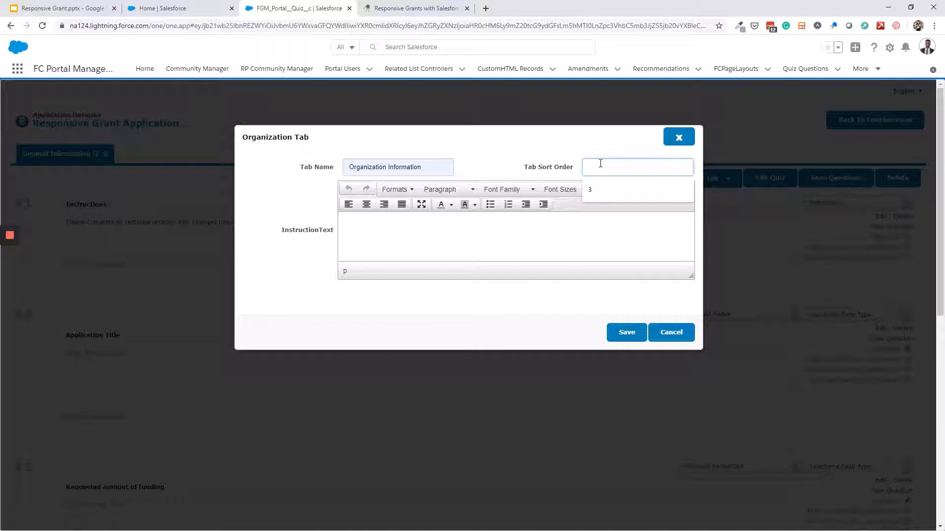
{"action": "type", "text": "2"}
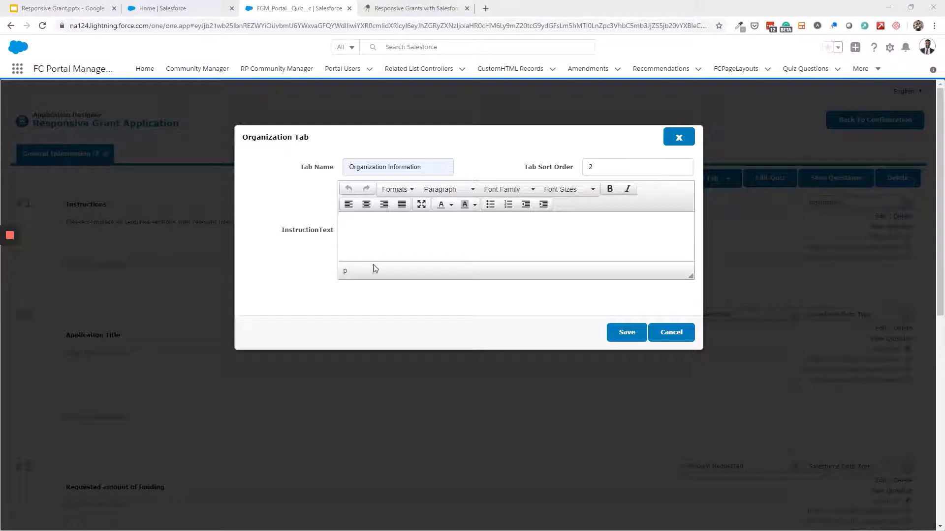
{"action": "left_click", "coordinate": [430, 220]}
{"action": "type", "text": "Please complete or update the following information to ensure our records are accurate."}
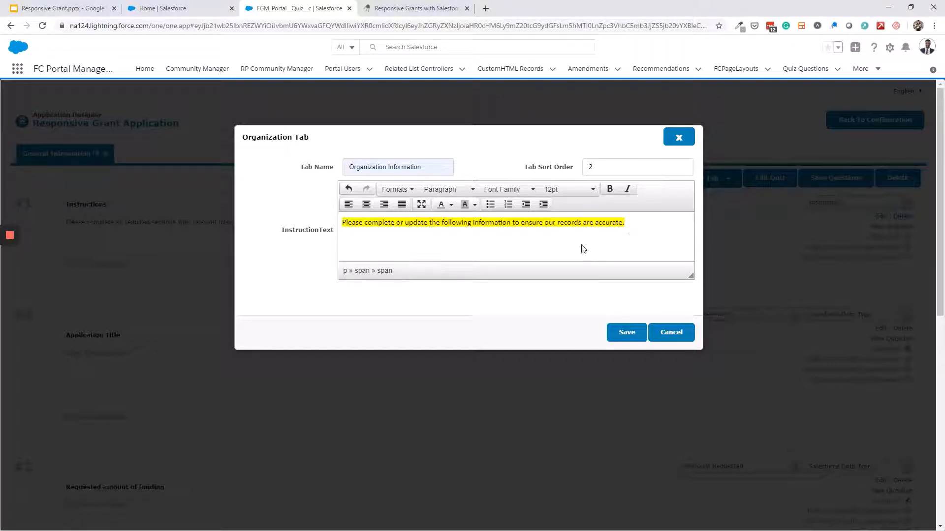
{"action": "left_click", "coordinate": [623, 332]}
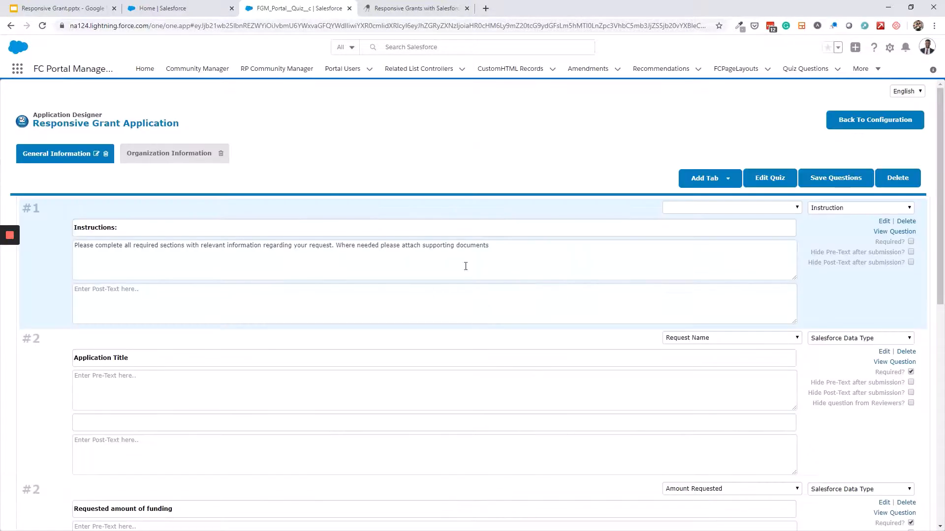
{"action": "left_click", "coordinate": [836, 178]}
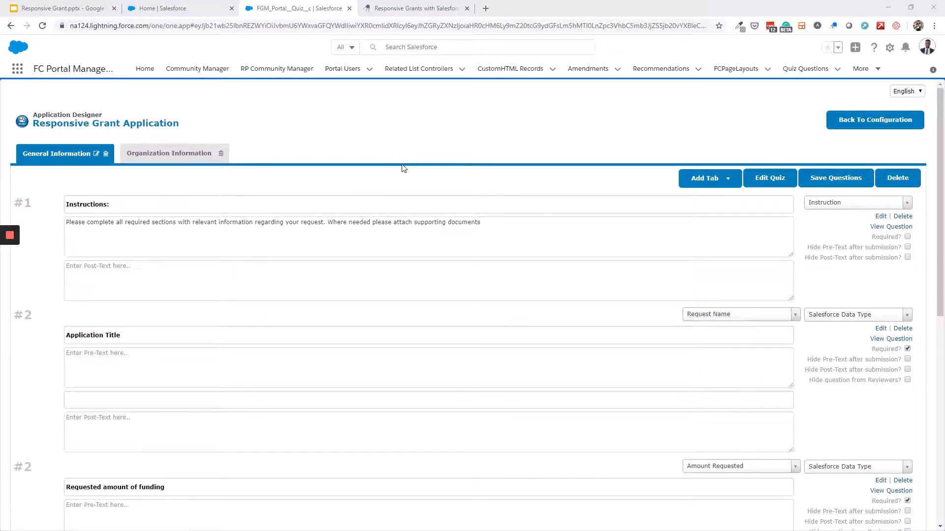
Go to Setup's Object Manager and search the objects for 'request'
{"action": "left_click", "coordinate": [890, 50]}
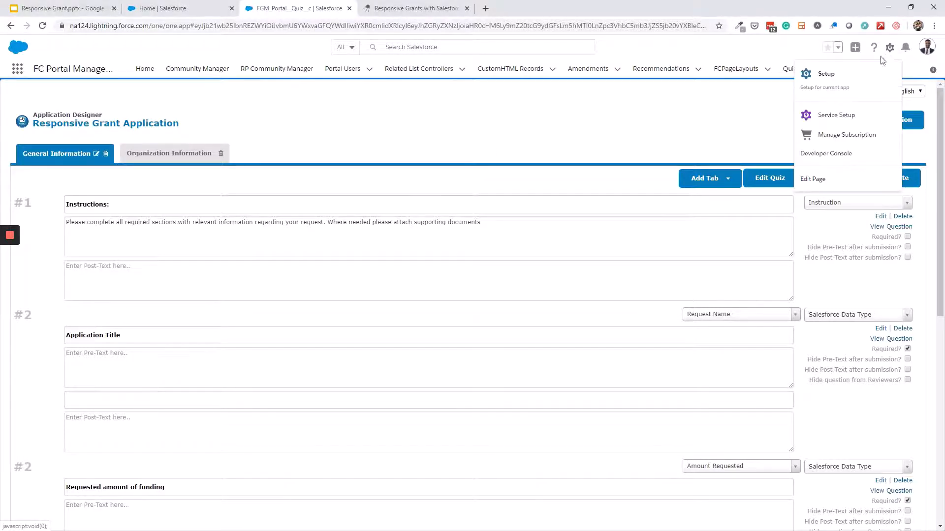
{"action": "left_click", "coordinate": [846, 80]}
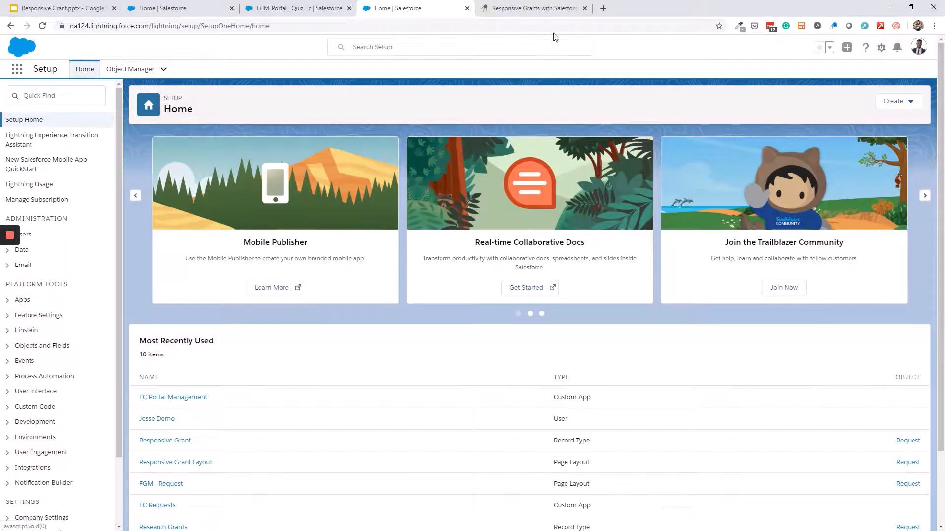
{"action": "left_click", "coordinate": [138, 73]}
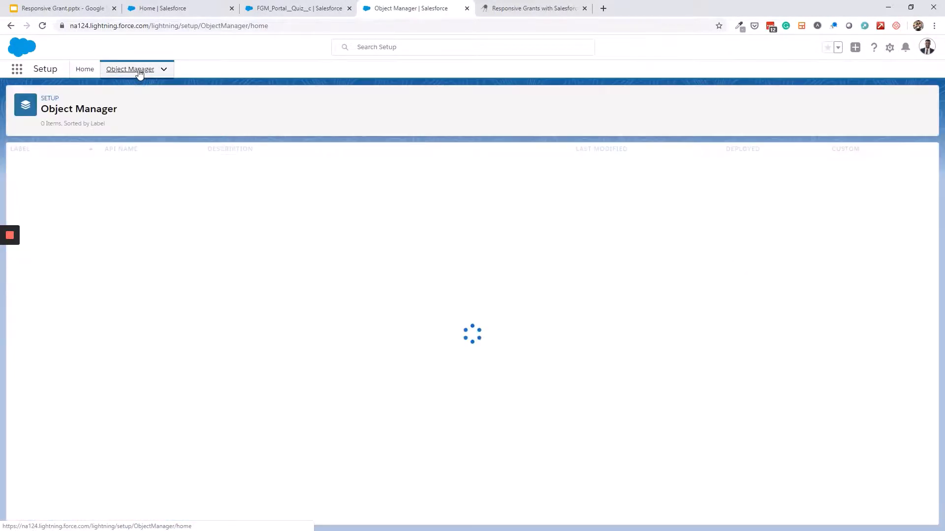
{"action": "left_click", "coordinate": [779, 102]}
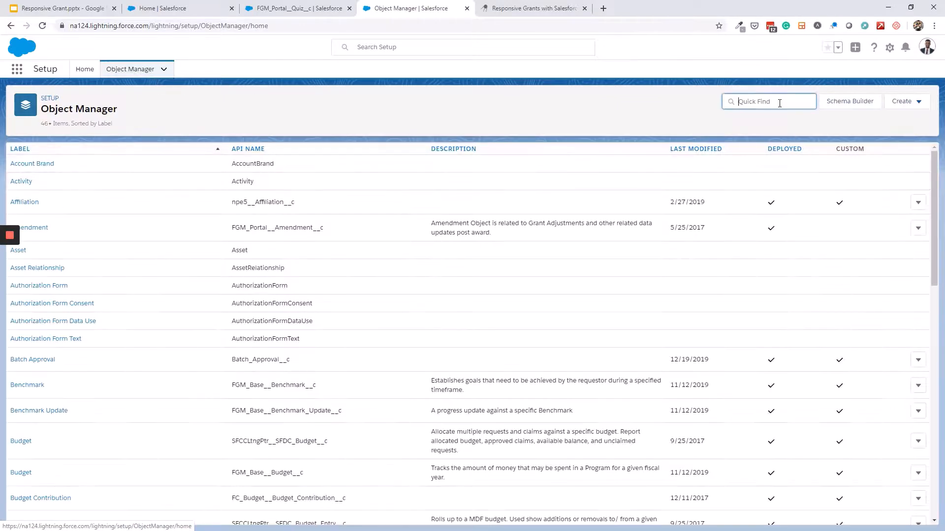
{"action": "type", "text": "request"}
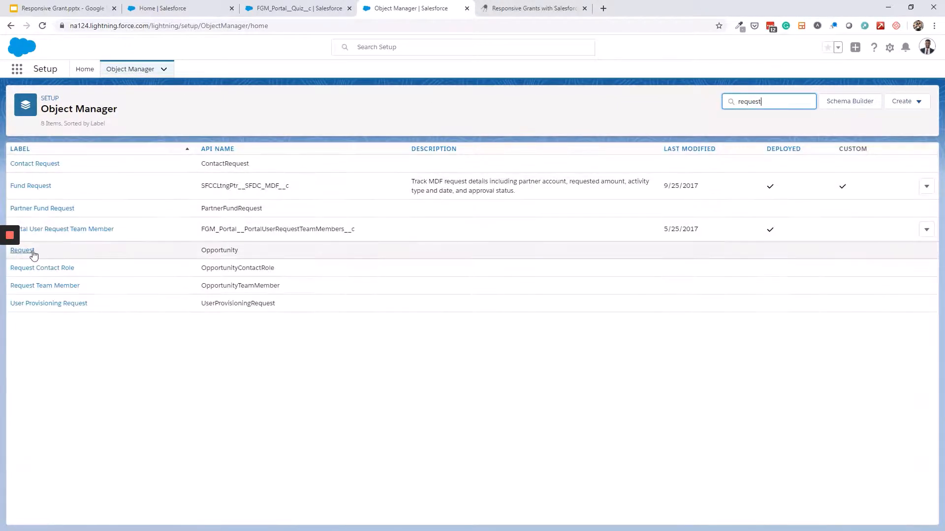
Open the Request object's Responsive Grant record type and select its ID 0123u000000VNgnAAG in the URL
{"action": "left_click", "coordinate": [33, 251]}
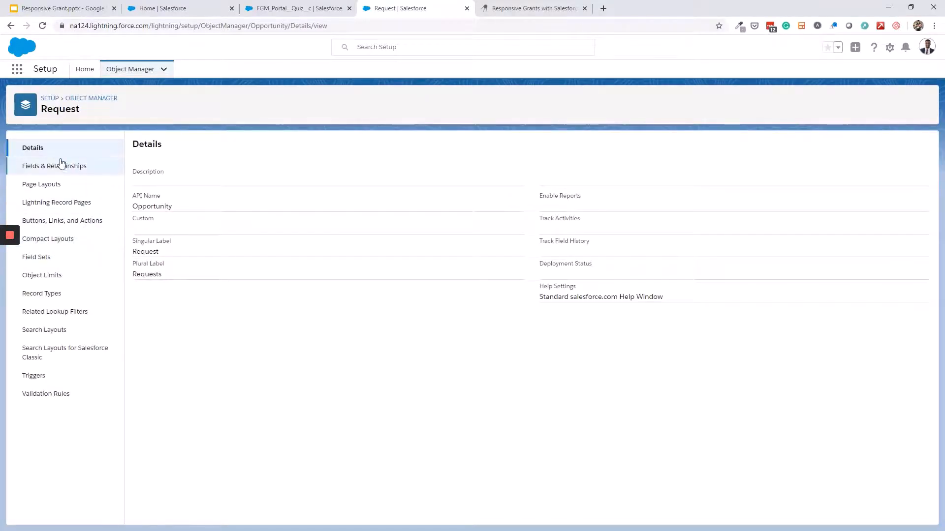
{"action": "left_click", "coordinate": [57, 298]}
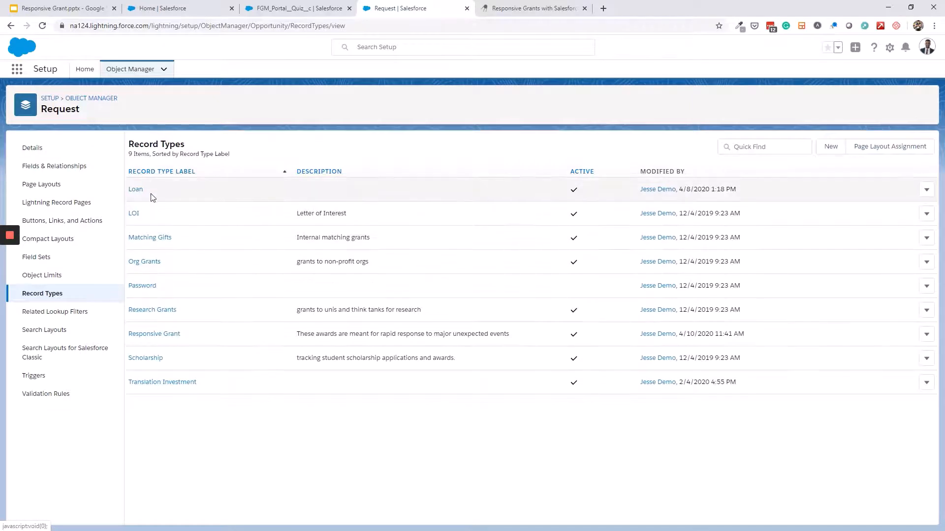
{"action": "left_click", "coordinate": [151, 333]}
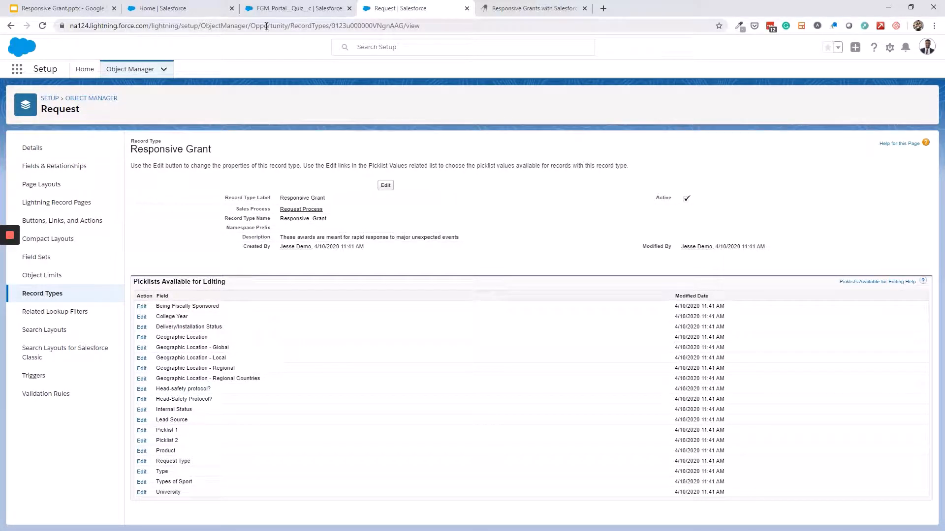
{"action": "left_click", "coordinate": [354, 25]}
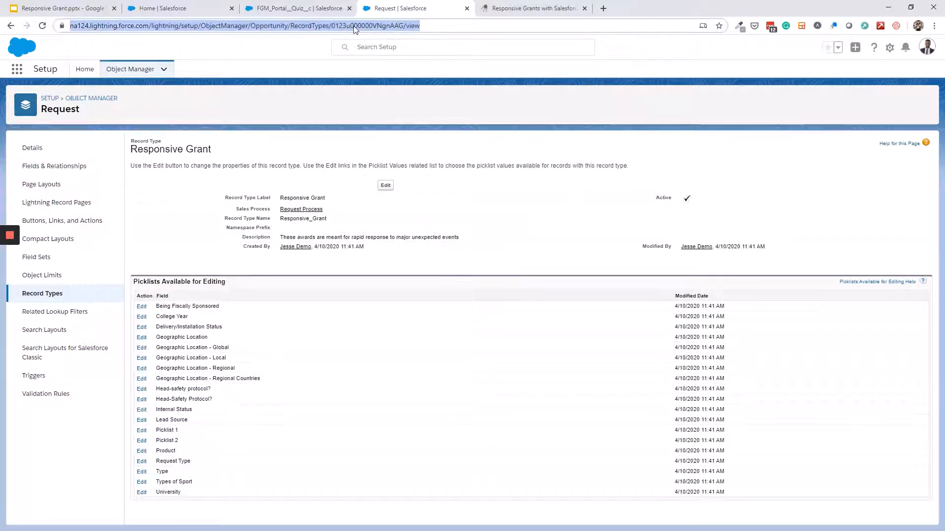
{"action": "left_click", "coordinate": [377, 25]}
{"action": "double_click", "coordinate": [380, 26]}
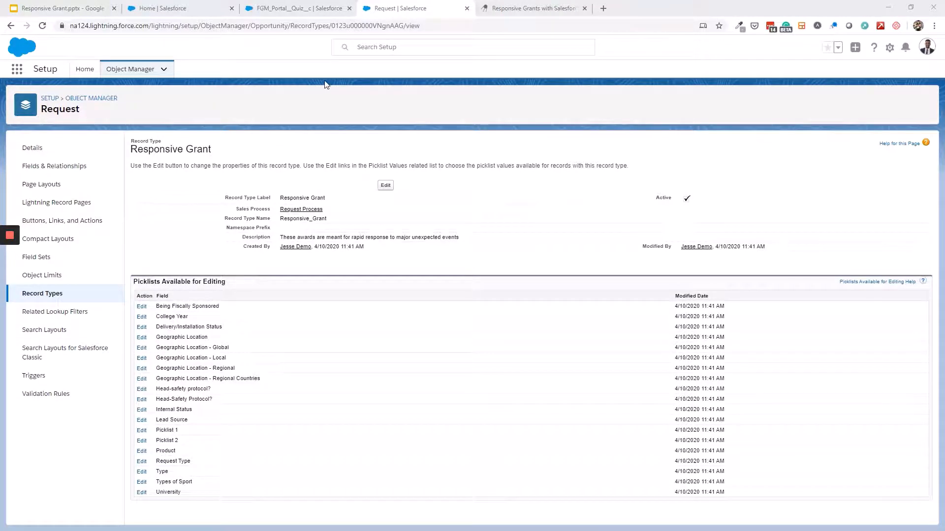
Switch to the FC Requests app and start a New Campaign from the Campaigns tab menu
{"action": "left_click", "coordinate": [16, 71]}
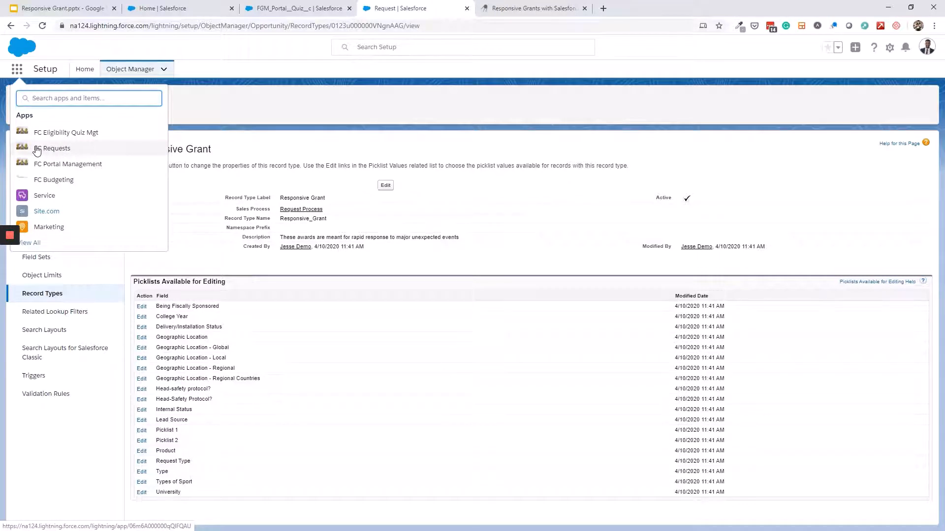
{"action": "left_click", "coordinate": [59, 150]}
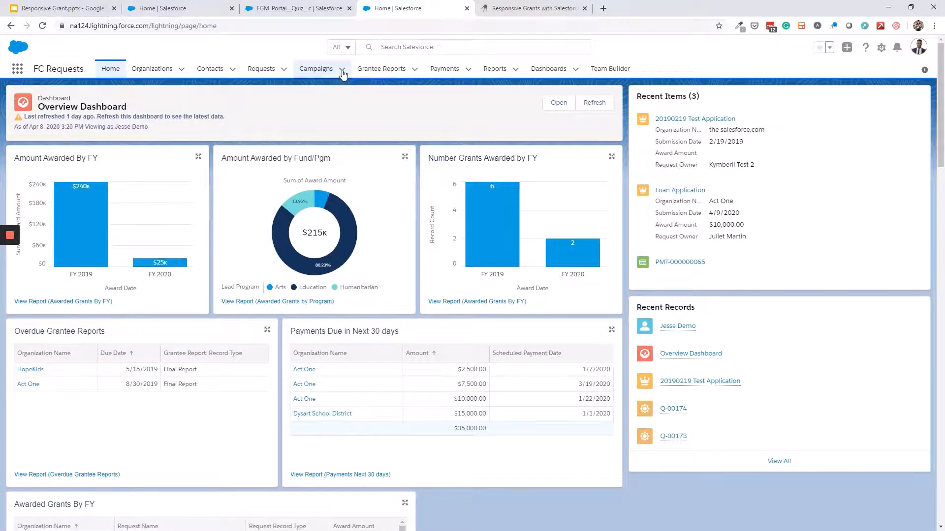
{"action": "left_click", "coordinate": [342, 69]}
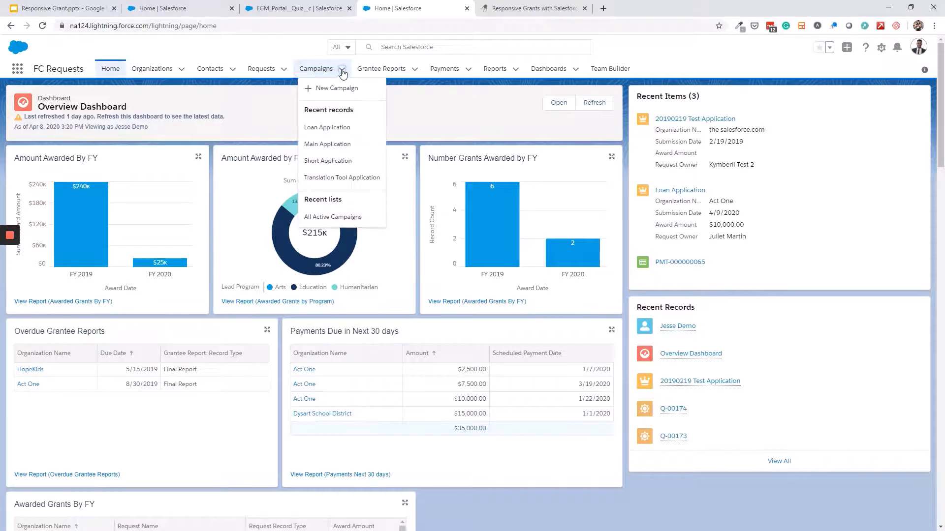
{"action": "left_click", "coordinate": [323, 88]}
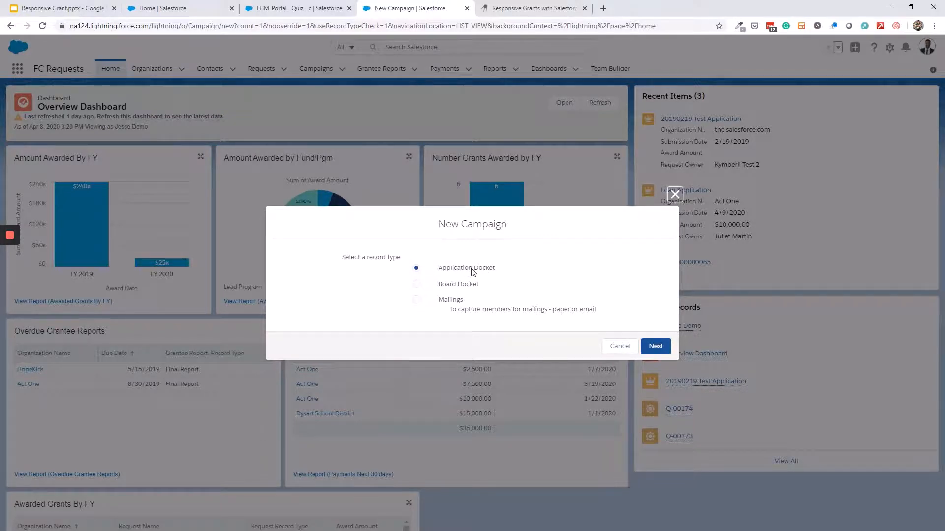
Choose Application Docket, name the campaign 'Responsive COVID-19 Grants', tick Active and enter the contact e-mail
{"action": "left_click", "coordinate": [654, 347]}
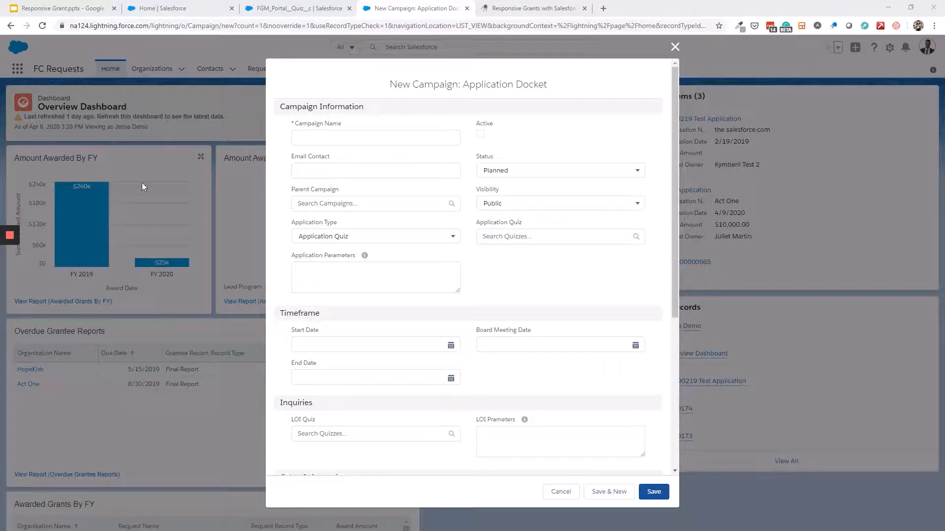
{"action": "left_click", "coordinate": [334, 137]}
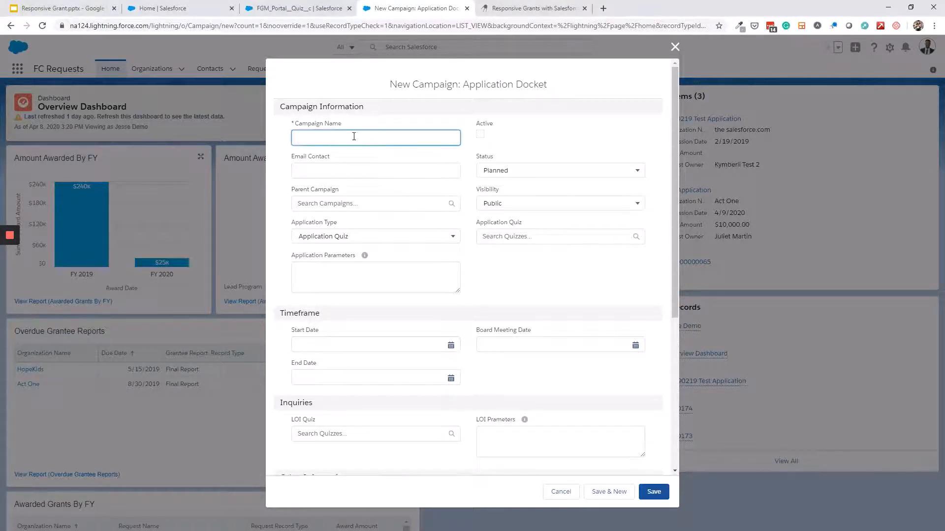
{"action": "type", "text": "Responsive COVID-19 Grant"}
{"action": "left_click", "coordinate": [481, 134]}
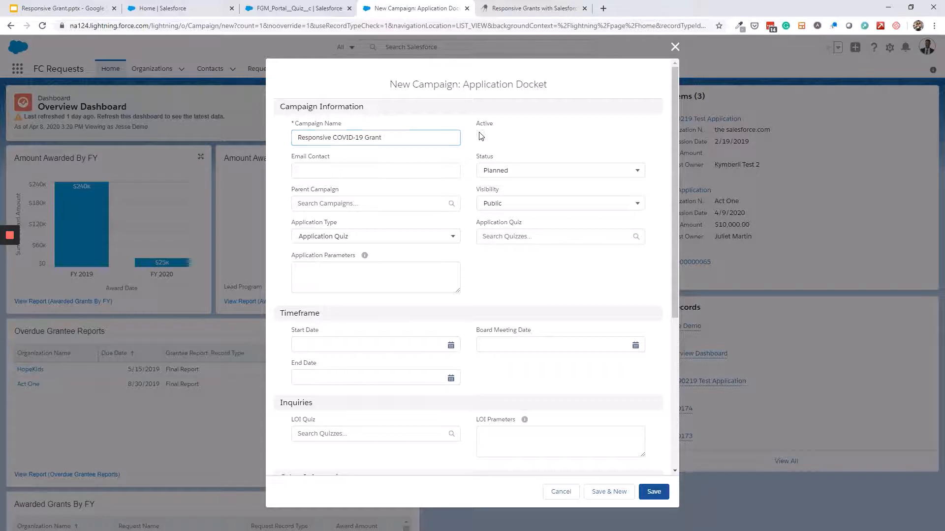
{"action": "left_click", "coordinate": [442, 137]}
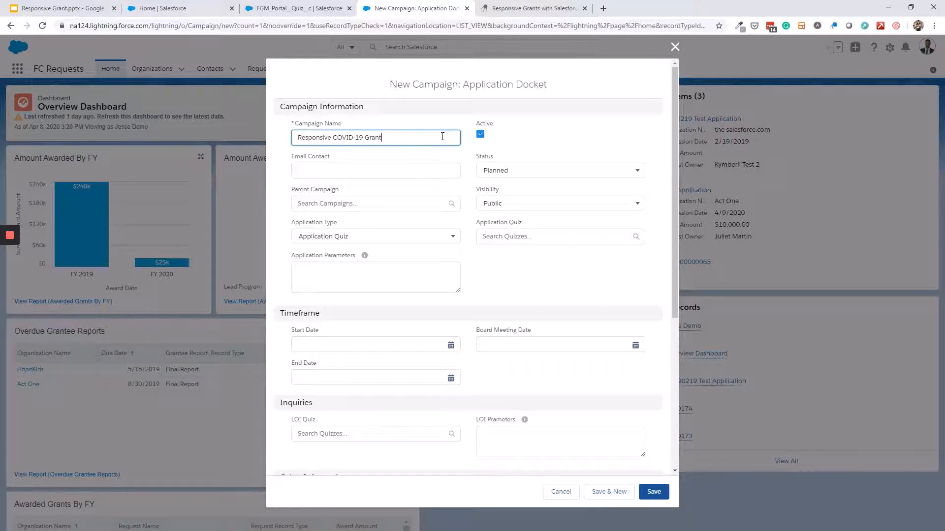
{"action": "type", "text": "s"}
{"action": "left_click", "coordinate": [375, 169]}
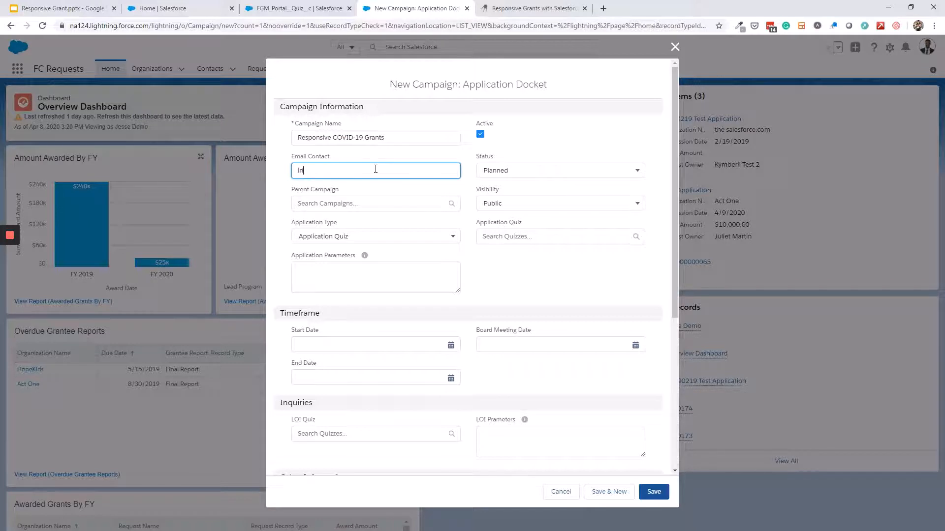
Set Status to In Progress, Visibility to Private and Application Quiz to Responsive Grant Application
{"action": "left_click", "coordinate": [527, 170]}
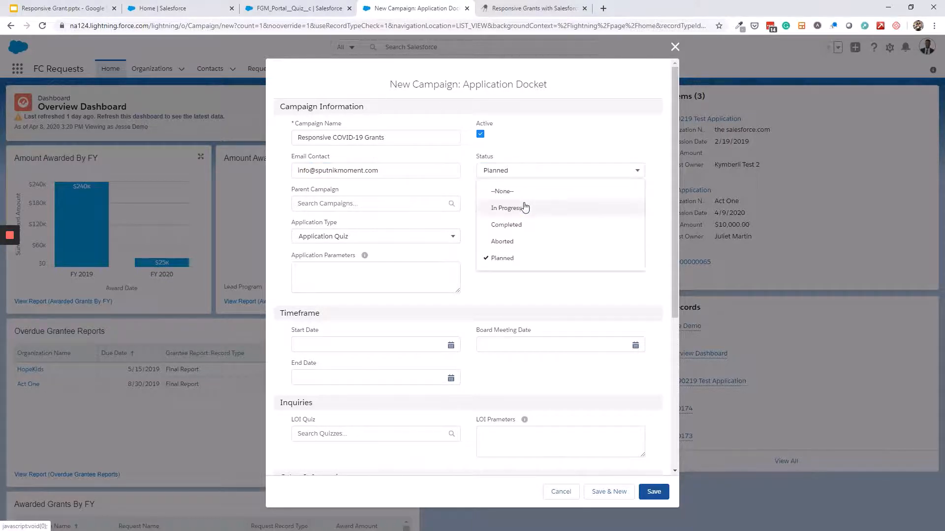
{"action": "left_click", "coordinate": [524, 209]}
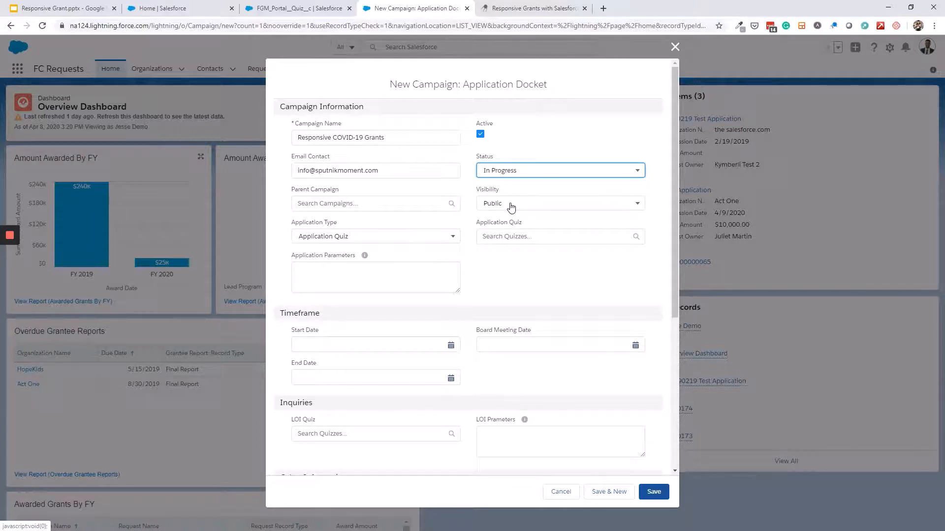
{"action": "left_click", "coordinate": [511, 206]}
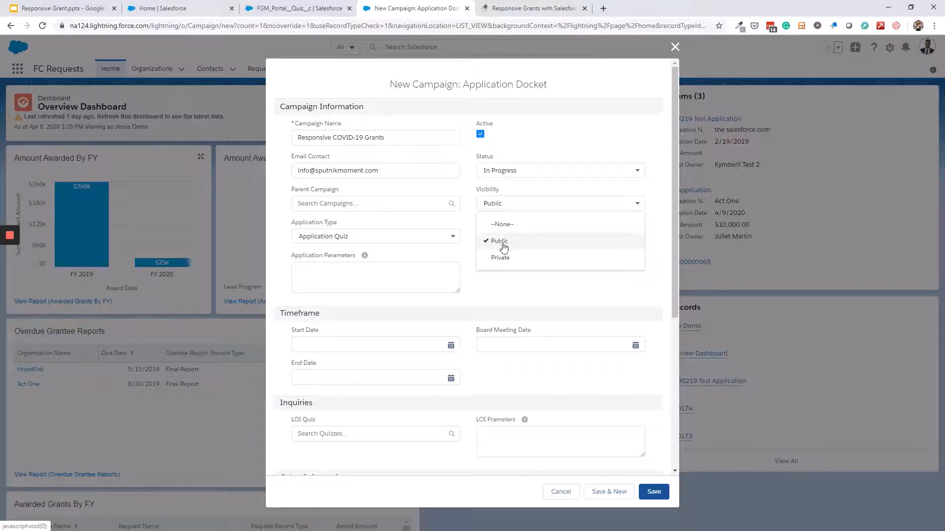
{"action": "left_click", "coordinate": [501, 259]}
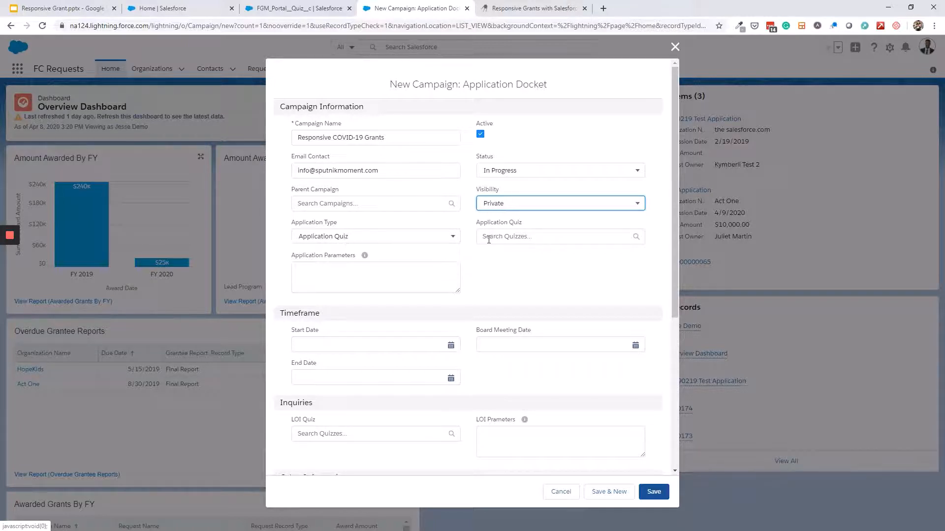
{"action": "left_click", "coordinate": [540, 242]}
{"action": "type", "text": "res"}
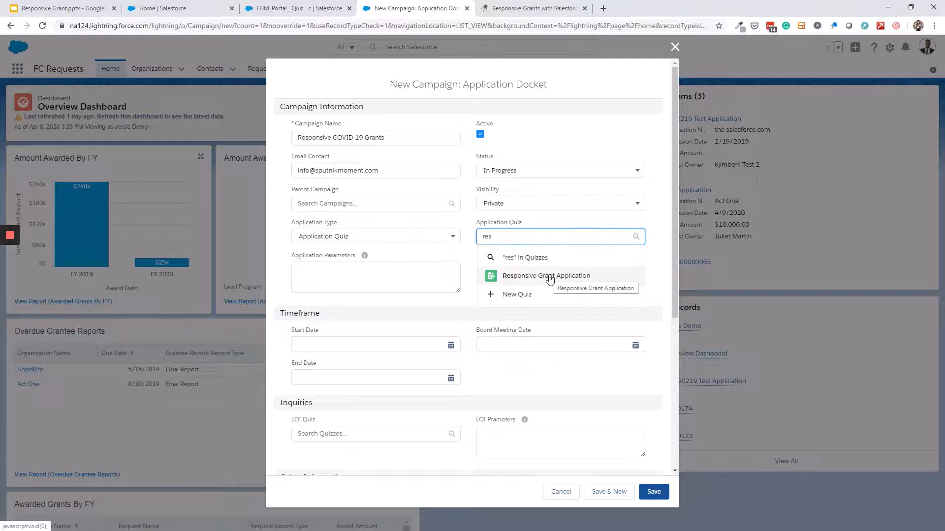
{"action": "left_click", "coordinate": [550, 278]}
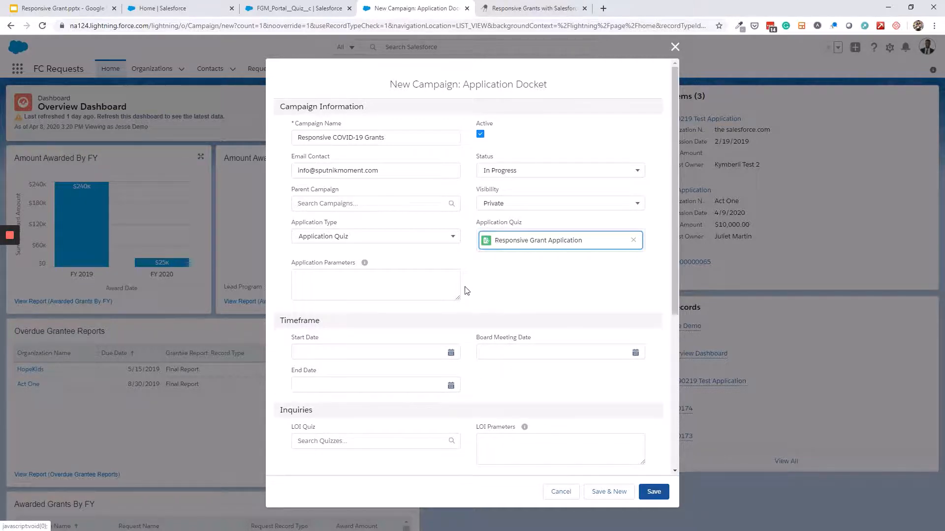
{"action": "left_click", "coordinate": [347, 290]}
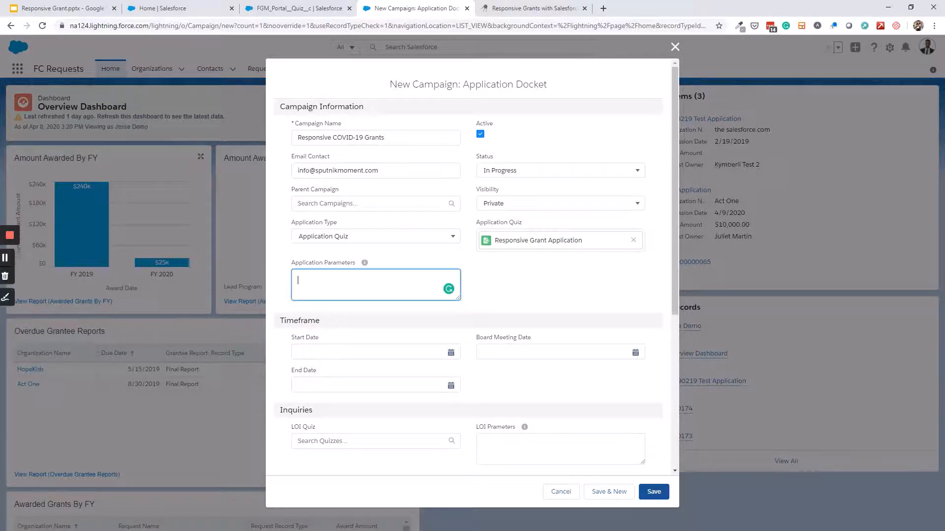
Paste the RecordTypeId parameter into Application Parameters, removing the extra space after 'RecordTypeId:'
{"action": "key", "text": "alt+Tab"}
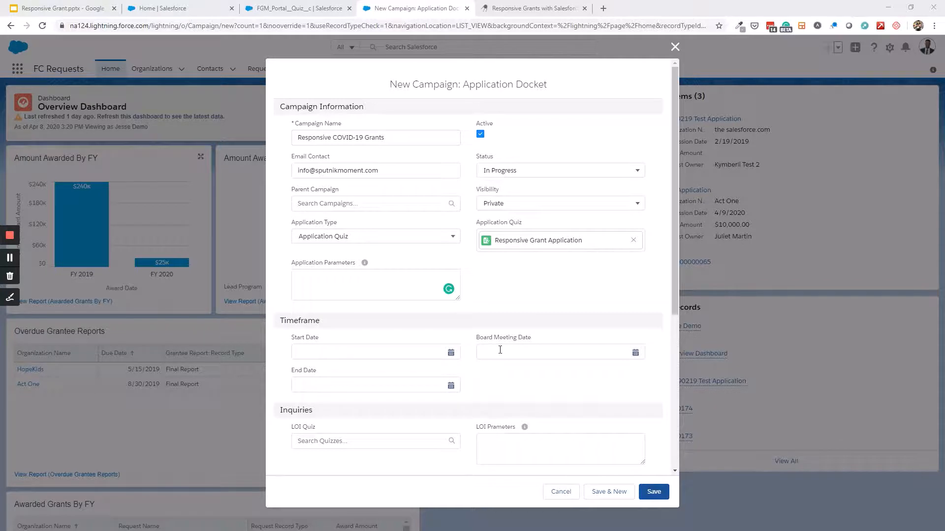
{"action": "left_click", "coordinate": [328, 282]}
{"action": "type", "text": "RecordTypeId: 0123u000000VNgnAAG"}
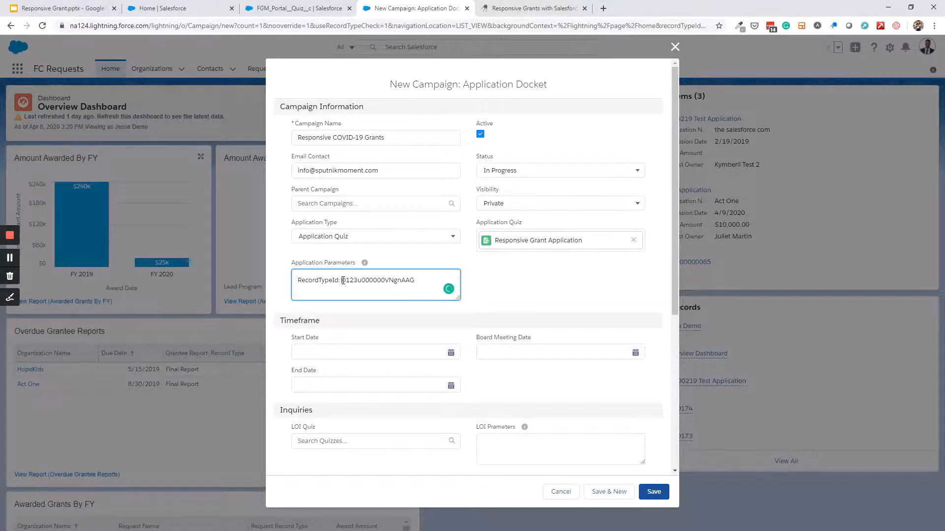
{"action": "left_click", "coordinate": [342, 292]}
{"action": "key", "text": "BackSpace"}
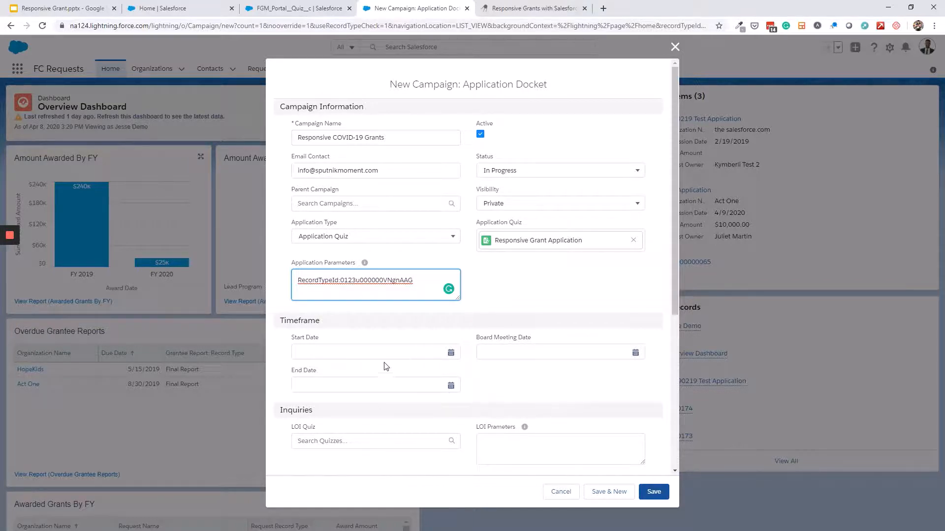
Set Start Date 4/10/2020 and End Date 6/30/2020, then save the campaign
{"action": "left_click", "coordinate": [447, 353]}
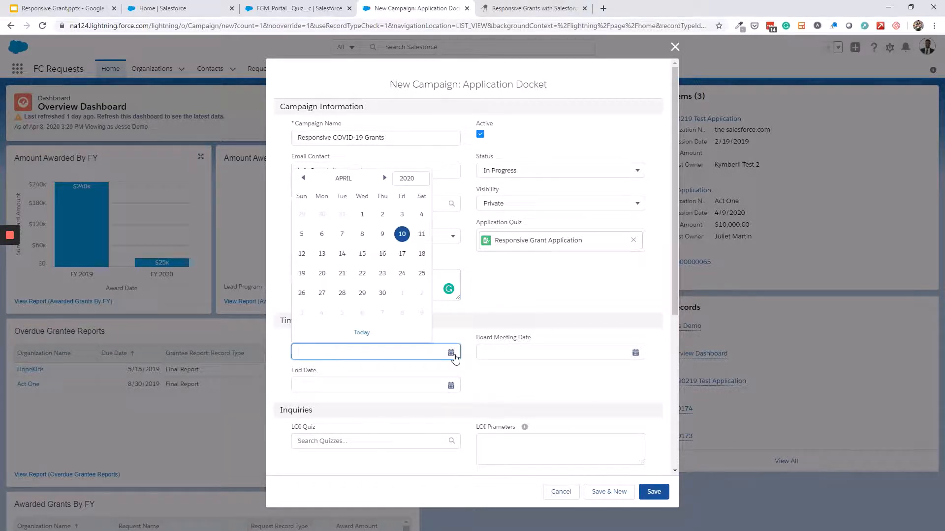
{"action": "left_click", "coordinate": [403, 235]}
{"action": "left_click", "coordinate": [450, 386]}
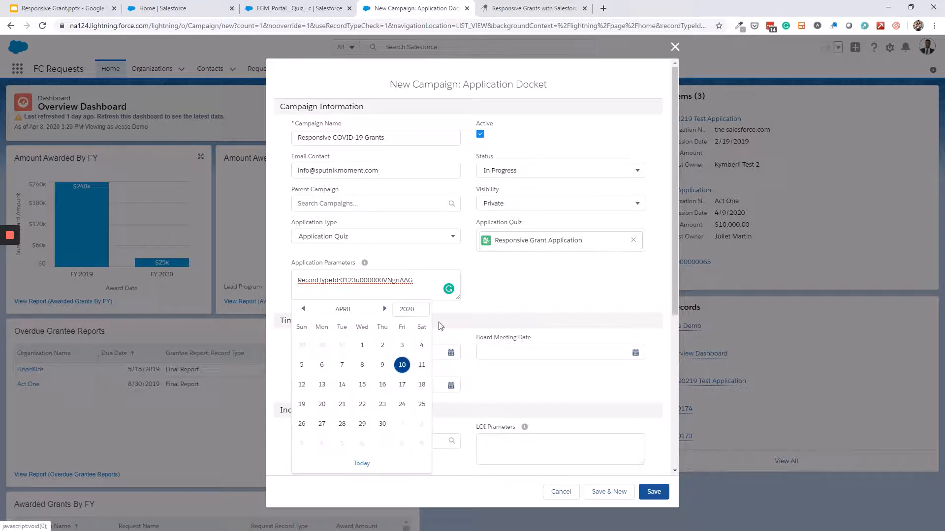
{"action": "left_click", "coordinate": [385, 309]}
{"action": "left_click", "coordinate": [385, 309]}
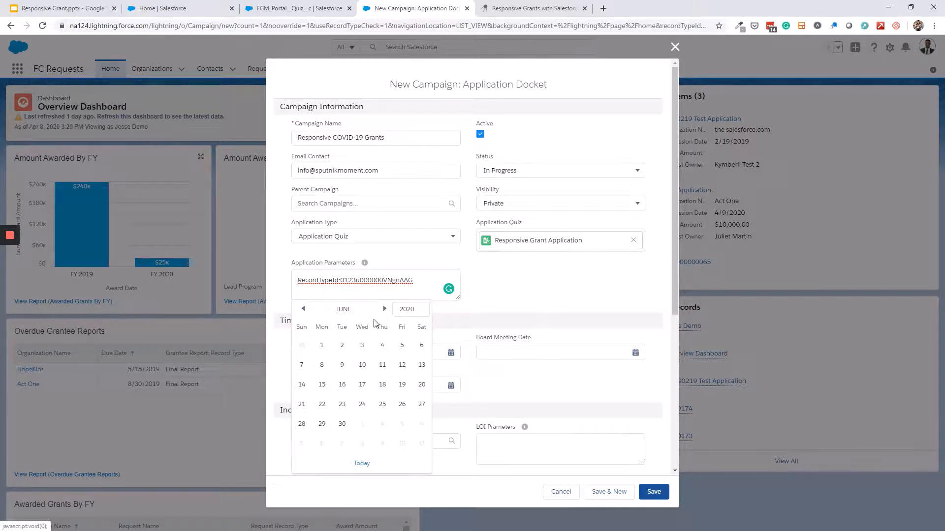
{"action": "left_click", "coordinate": [342, 424]}
{"action": "scroll", "coordinate": [515, 372], "scroll_direction": "down", "scroll_amount": 3}
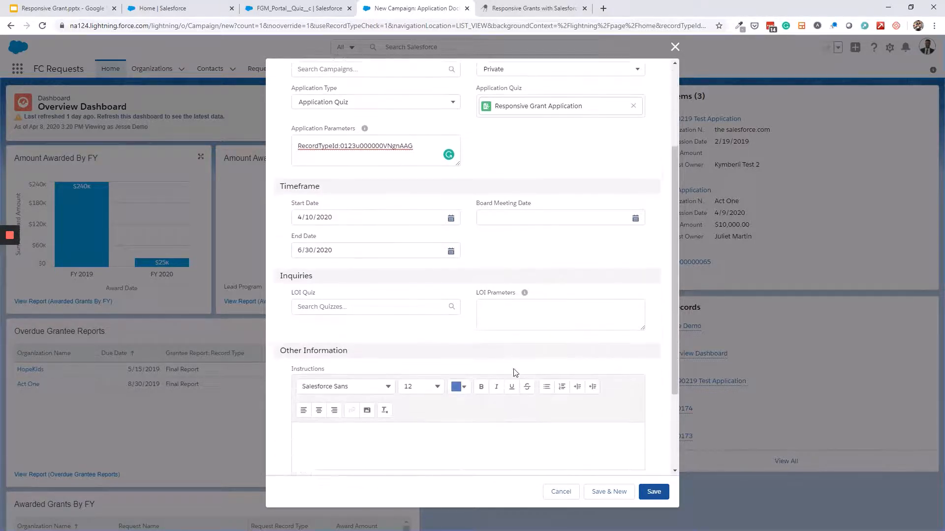
{"action": "left_click", "coordinate": [655, 491]}
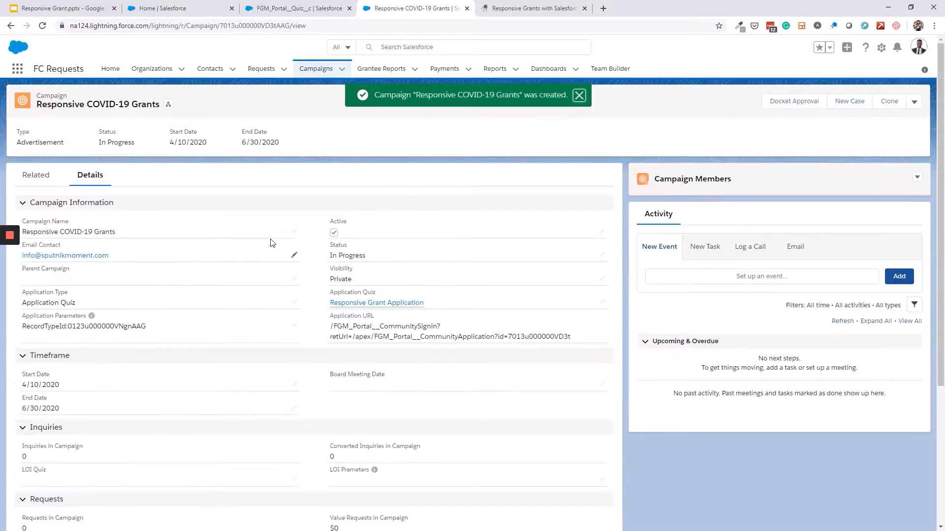
Review the saved campaign's details: Application Quiz link and the generated /FGM_Portal__CommunitySignin Application URL
{"action": "mouse_move", "coordinate": [10, 239]}
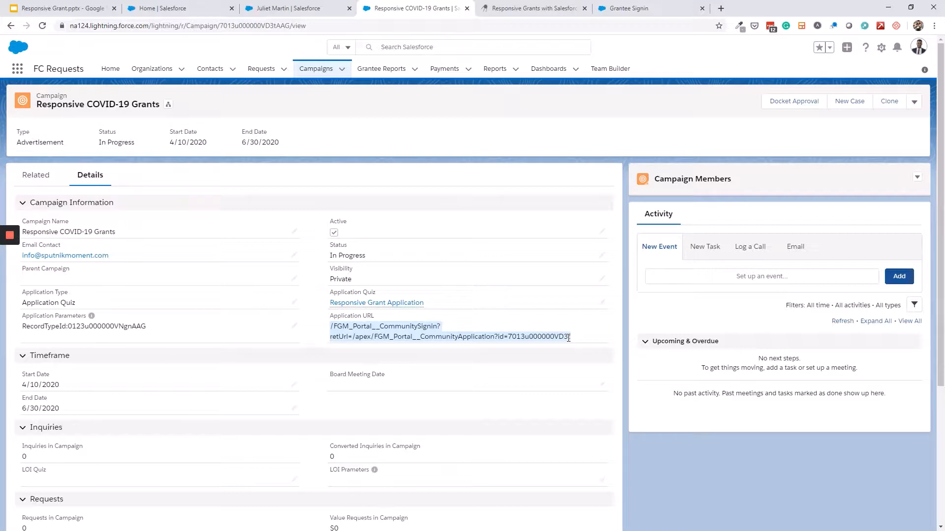
Select the campaign's Application URL and check the base address on the portal sign-in tab
{"action": "left_click", "coordinate": [332, 327]}
{"action": "left_click_drag", "start_coordinate": [331, 328], "coordinate": [574, 340]}
{"action": "left_click", "coordinate": [332, 328]}
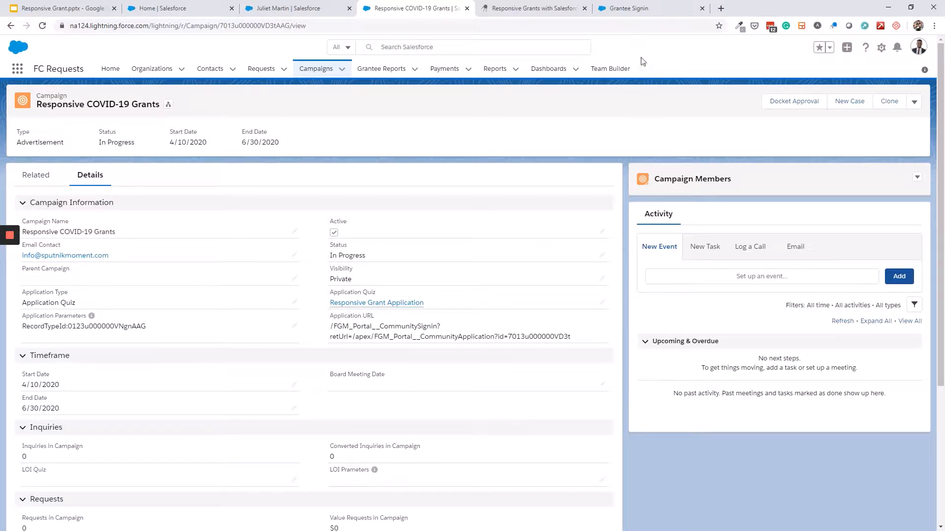
{"action": "left_click", "coordinate": [637, 14]}
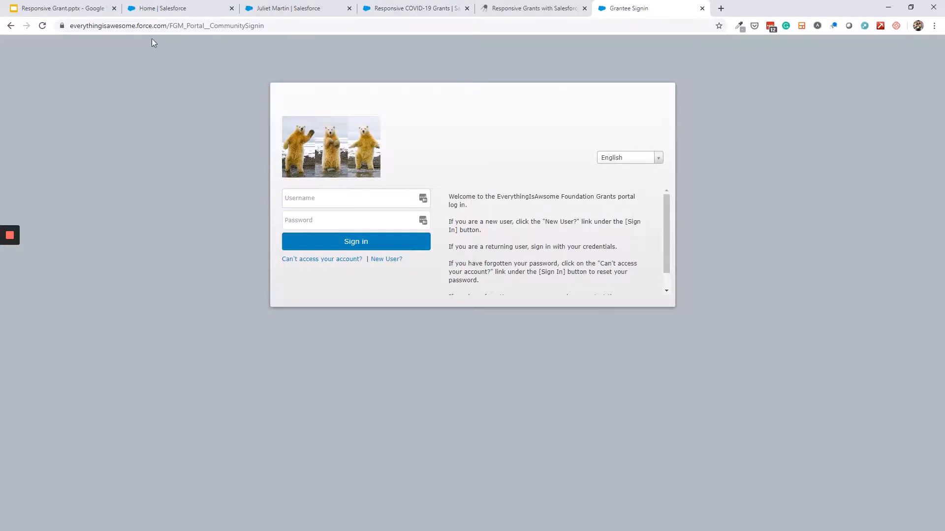
{"action": "left_click_drag", "start_coordinate": [167, 24], "coordinate": [70, 25]}
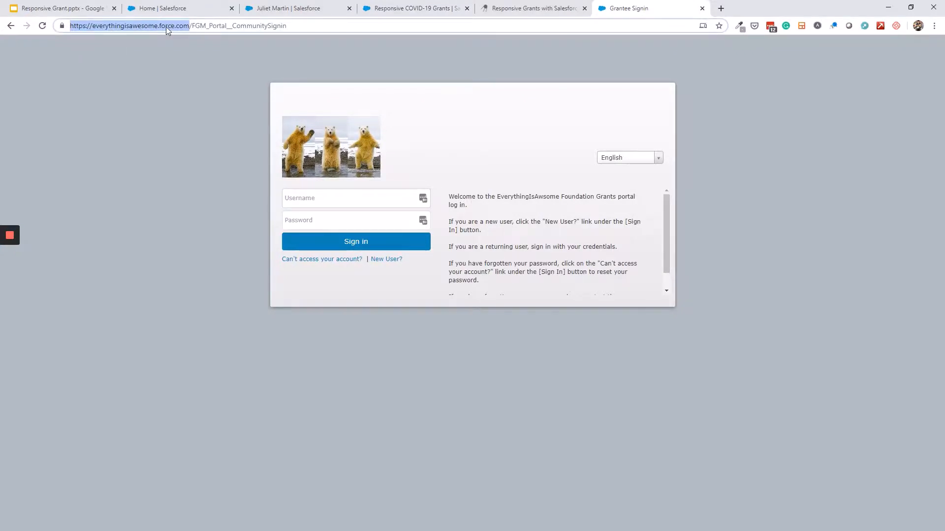
{"action": "left_click", "coordinate": [191, 25]}
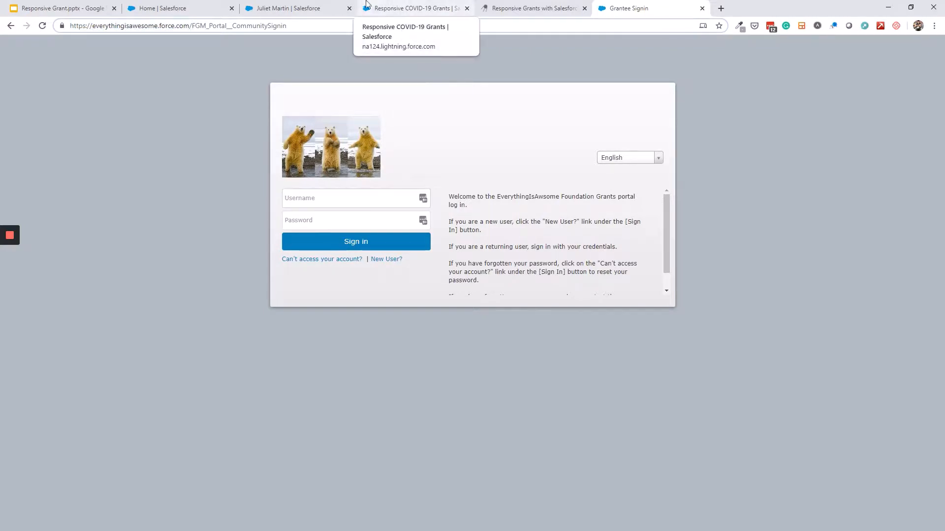
{"action": "left_click", "coordinate": [436, 9]}
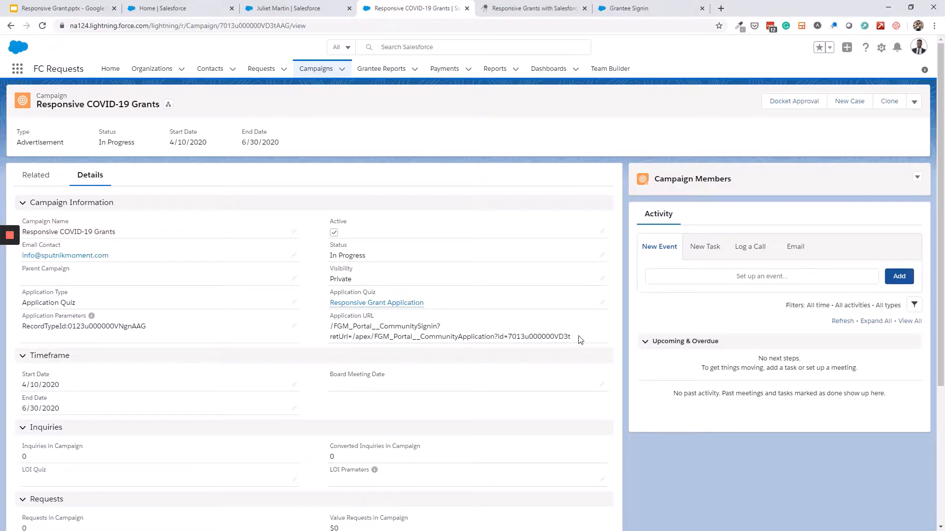
Paste the full Application URL after the domain in the Grantee Signin address bar
{"action": "left_click_drag", "start_coordinate": [582, 339], "coordinate": [326, 331]}
{"action": "key", "text": "ctrl+c"}
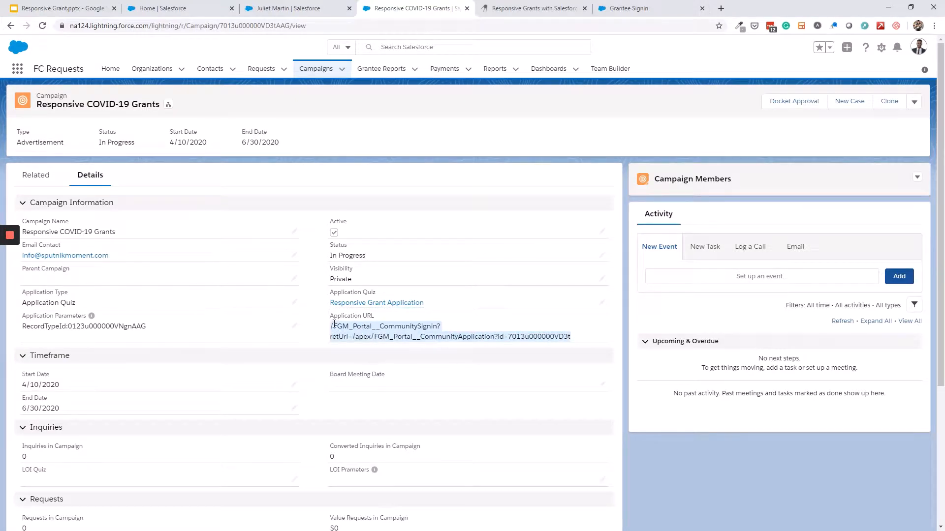
{"action": "left_click", "coordinate": [622, 9]}
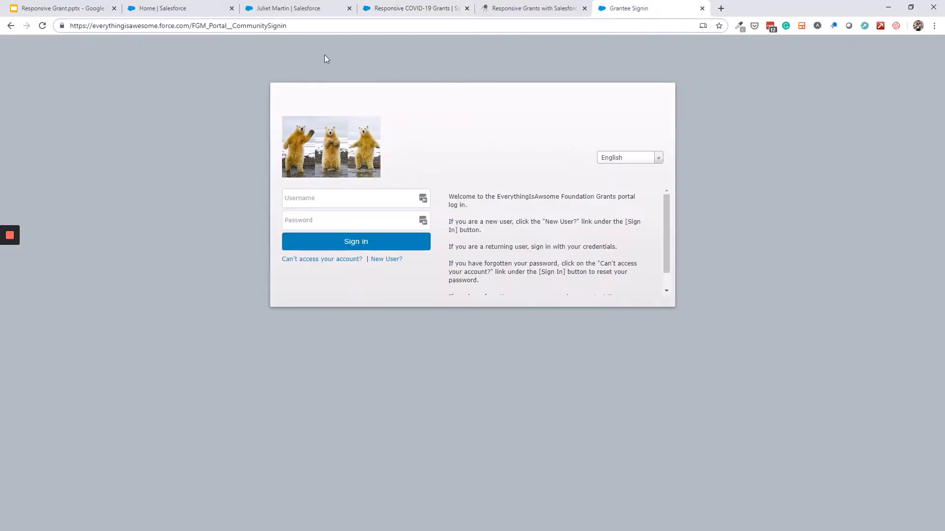
{"action": "left_click_drag", "start_coordinate": [287, 27], "coordinate": [191, 28]}
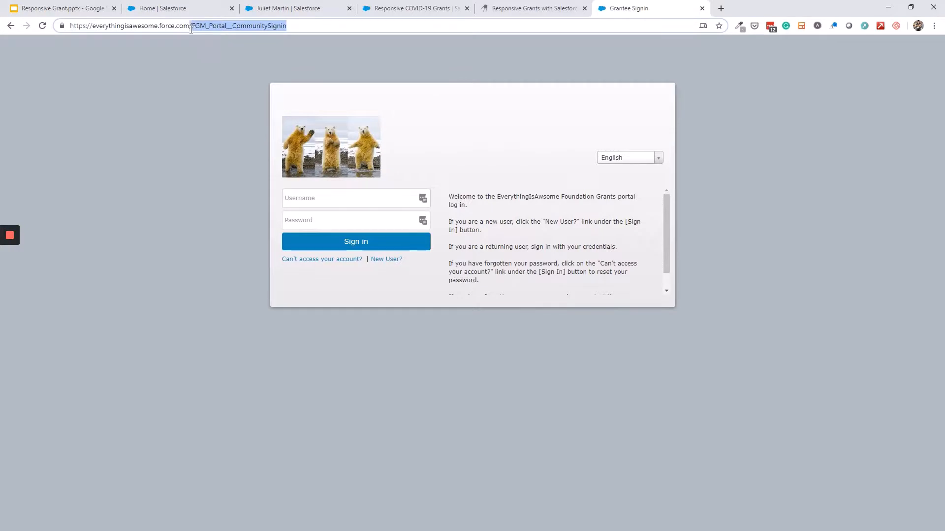
{"action": "key", "text": "ctrl+v"}
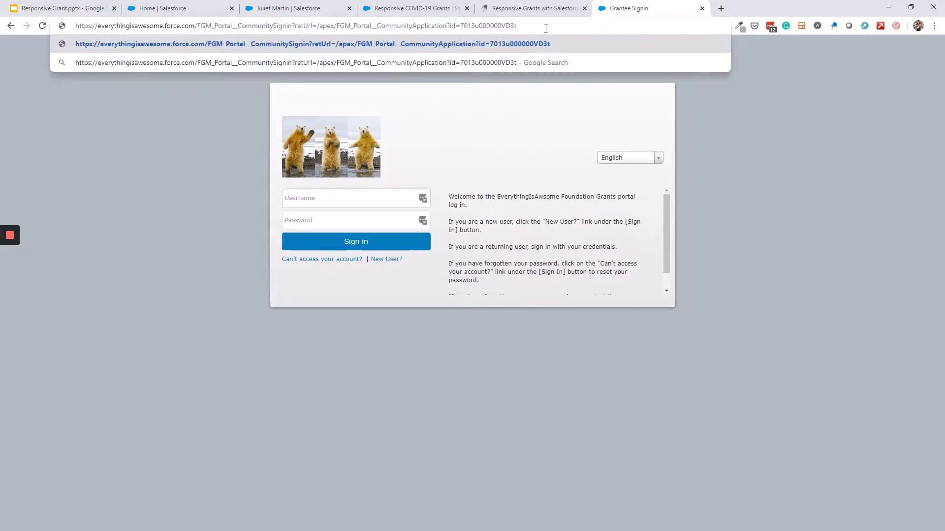
{"action": "triple_click", "coordinate": [499, 27]}
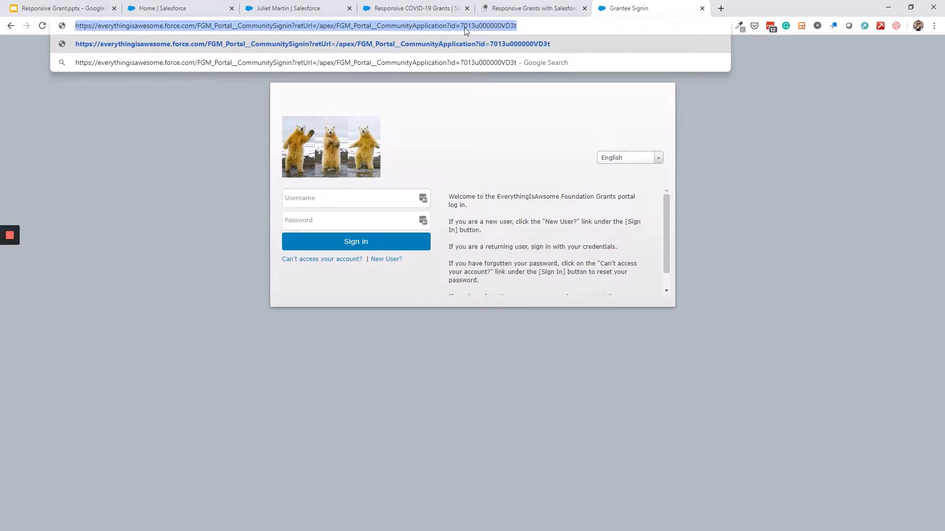
{"action": "left_click", "coordinate": [408, 9]}
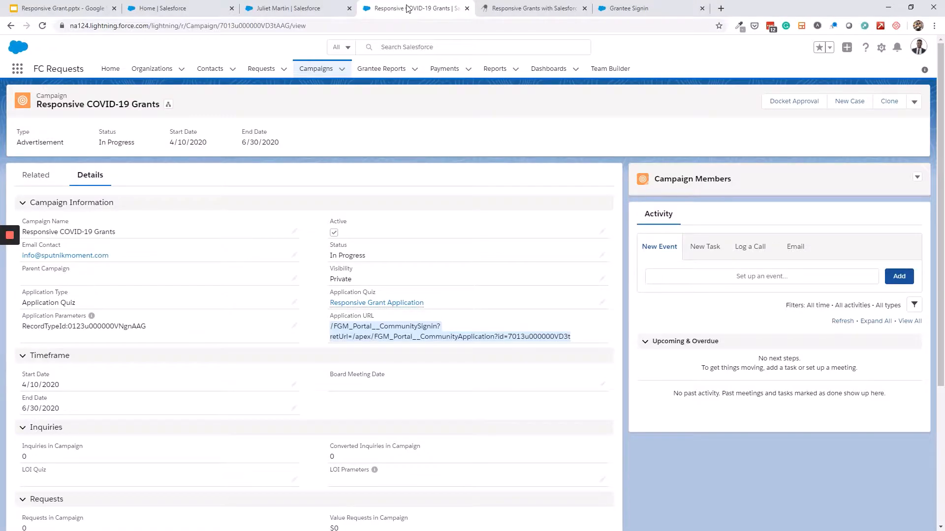
Open All Communities in a new Setup tab via 'comm', select the Grantee fC Portal name, then return to the campaign
{"action": "left_click", "coordinate": [881, 47]}
{"action": "left_click", "coordinate": [846, 78]}
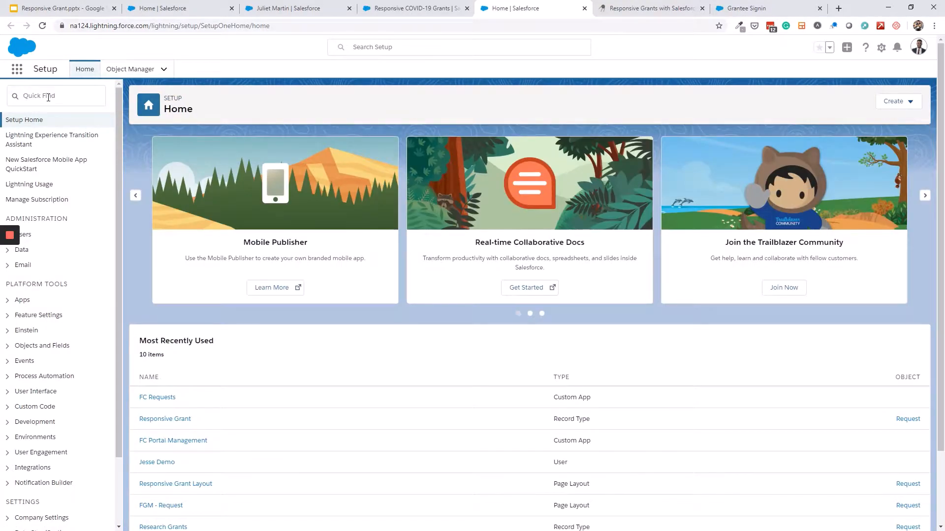
{"action": "left_click", "coordinate": [63, 98]}
{"action": "type", "text": "c"}
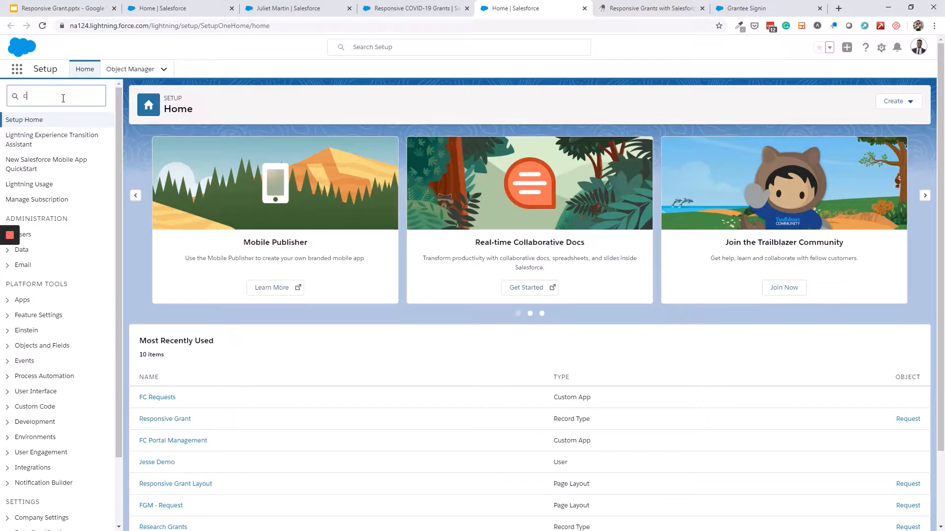
{"action": "type", "text": "omm"}
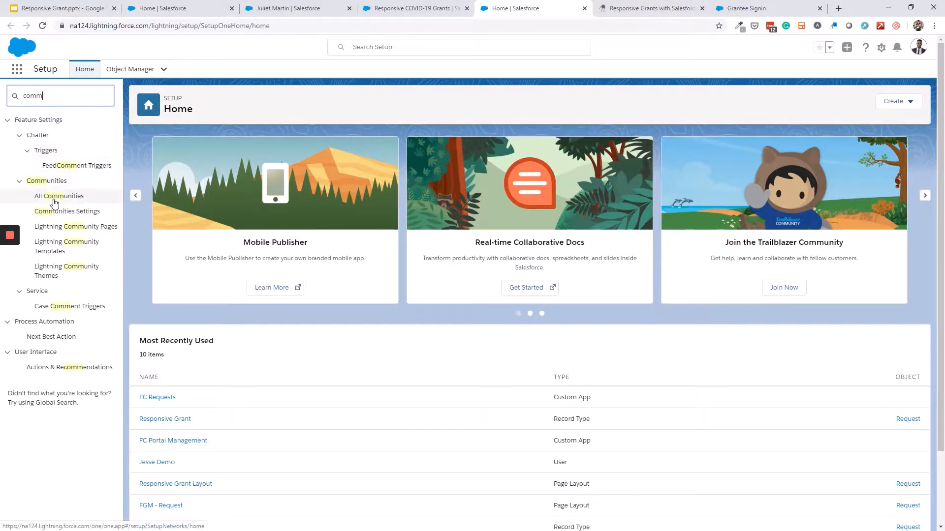
{"action": "left_click", "coordinate": [58, 198]}
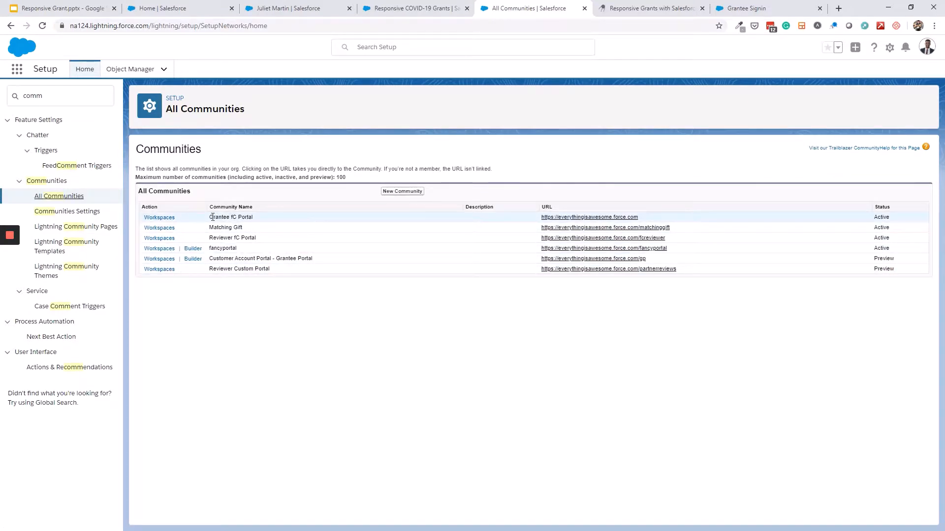
{"action": "left_click_drag", "start_coordinate": [213, 217], "coordinate": [256, 223]}
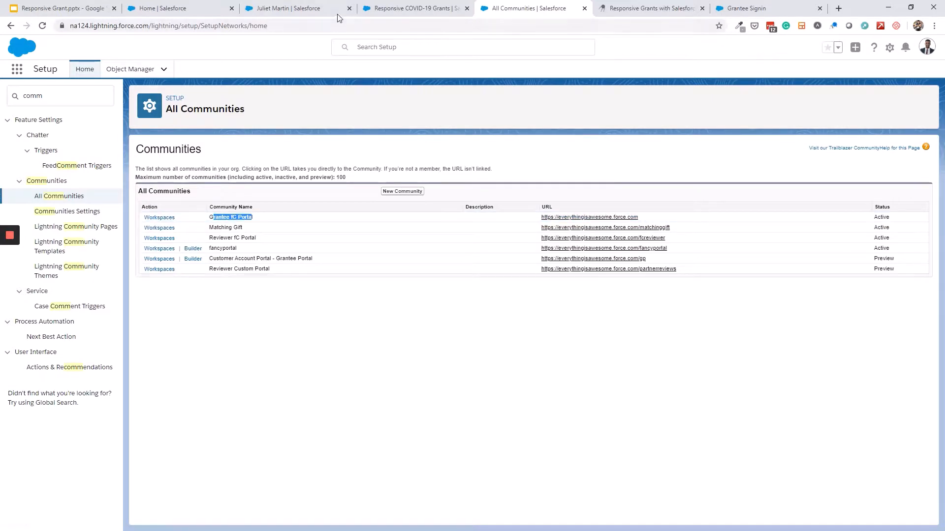
{"action": "left_click", "coordinate": [361, 11]}
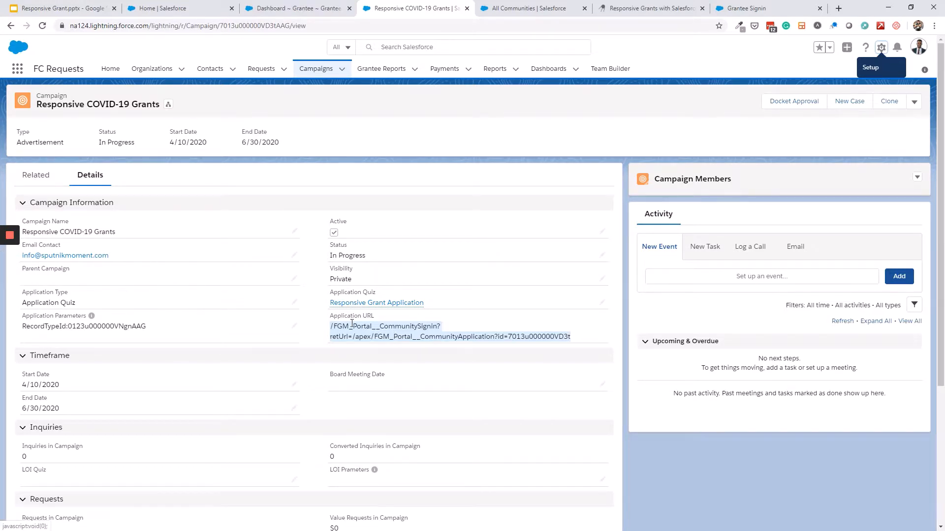
Load the pasted application URL in the Grantee Signin tab, then enlarge the funding description box
{"action": "left_click", "coordinate": [746, 8]}
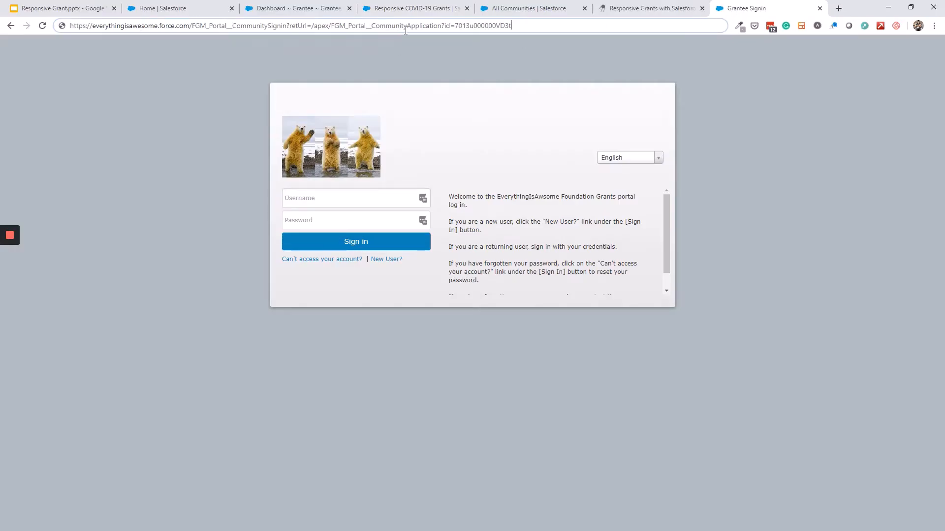
{"action": "key", "text": "Return"}
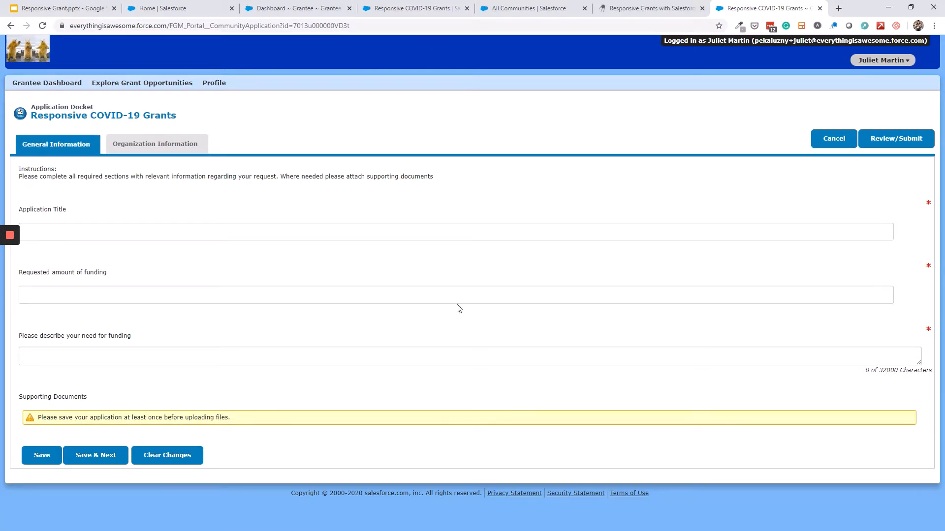
{"action": "left_click_drag", "start_coordinate": [920, 363], "coordinate": [916, 462]}
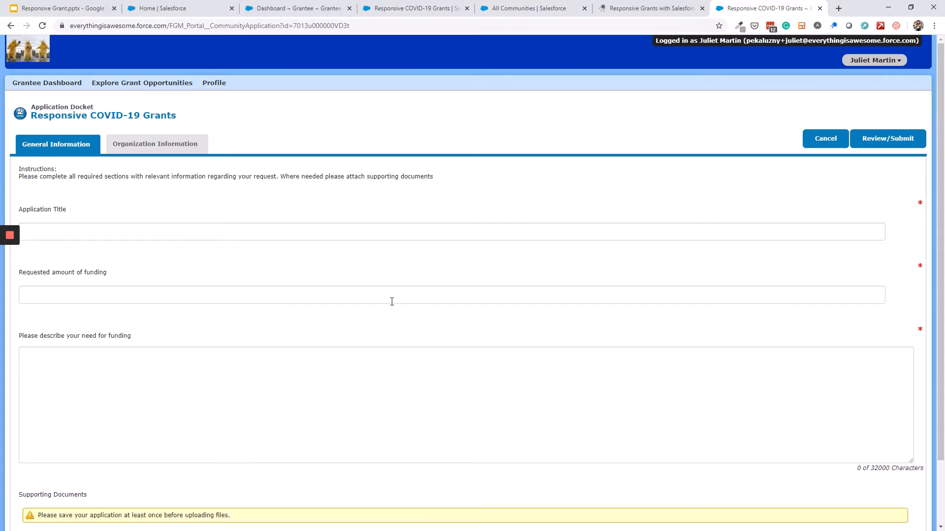
{"action": "scroll", "coordinate": [319, 305], "scroll_direction": "down", "scroll_amount": 2}
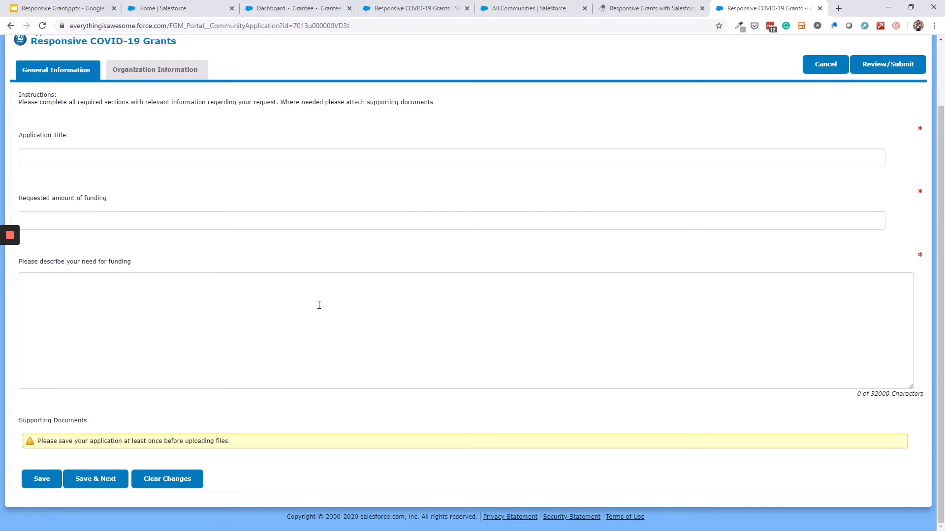